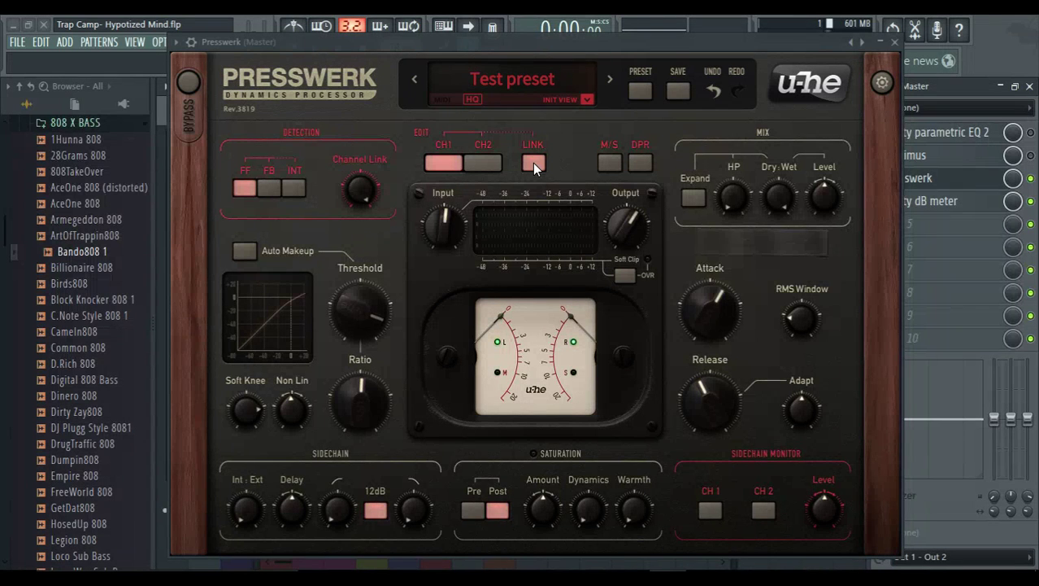
# Look through the Easy Compressor, Vocal Compressor and Drum Compressor views of Presswerk in turn
pyautogui.click(591, 101)
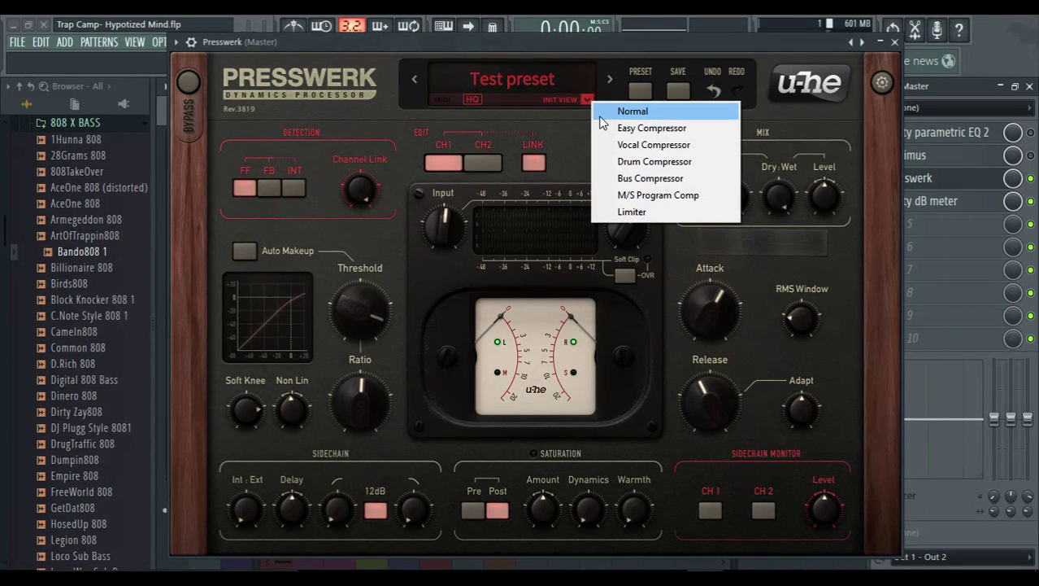
pyautogui.click(605, 128)
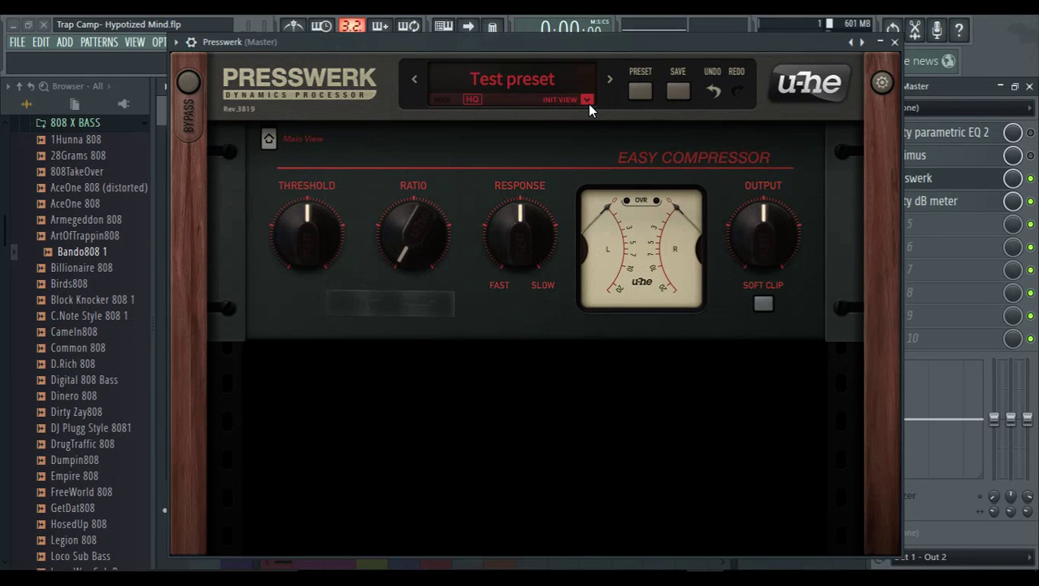
pyautogui.click(588, 102)
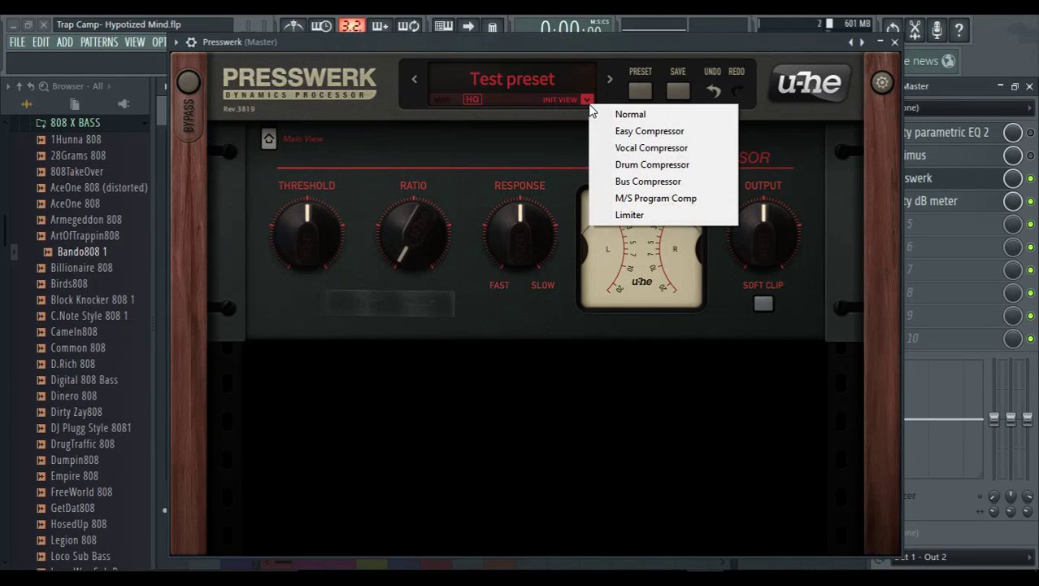
pyautogui.click(613, 147)
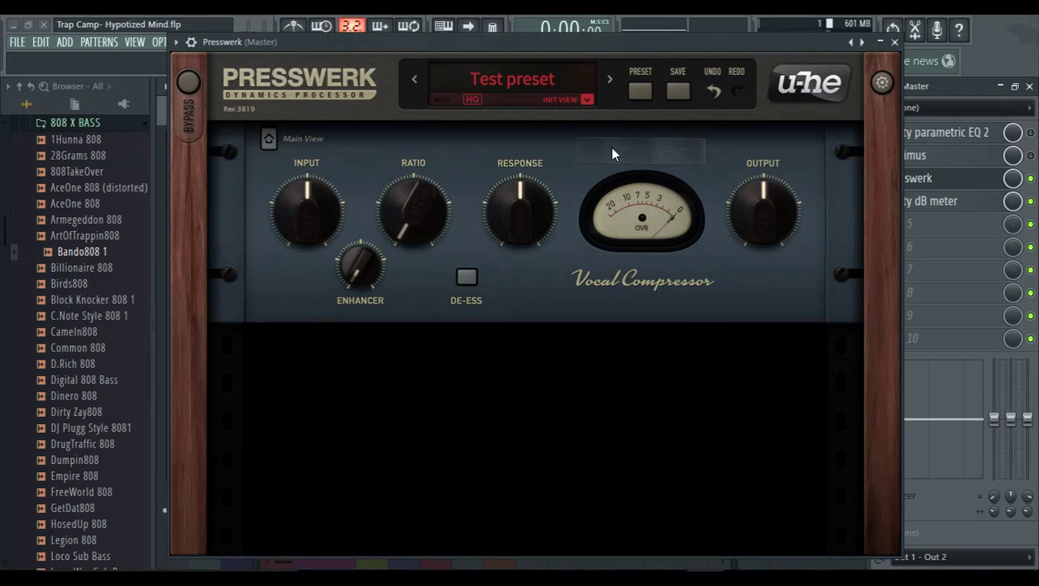
pyautogui.click(589, 98)
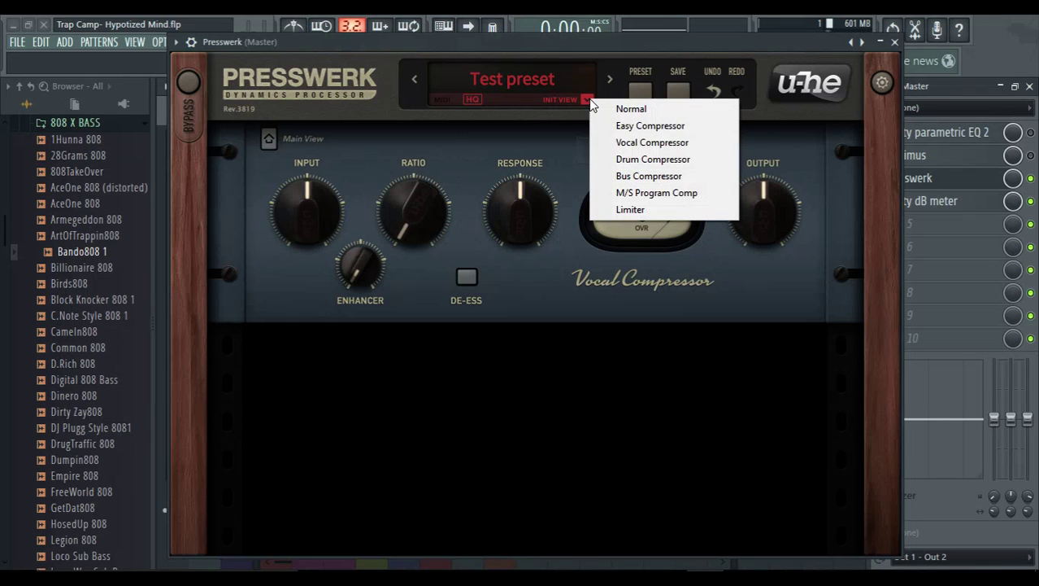
pyautogui.click(620, 160)
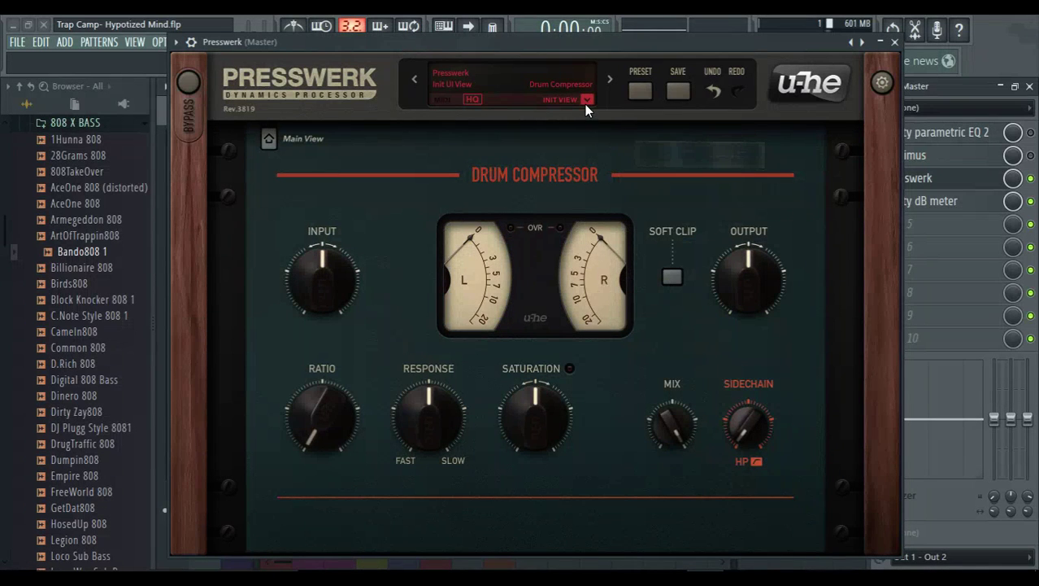
# Look through the Bus Compressor, M/S Program Comp and Limiter views of Presswerk in turn
pyautogui.click(587, 102)
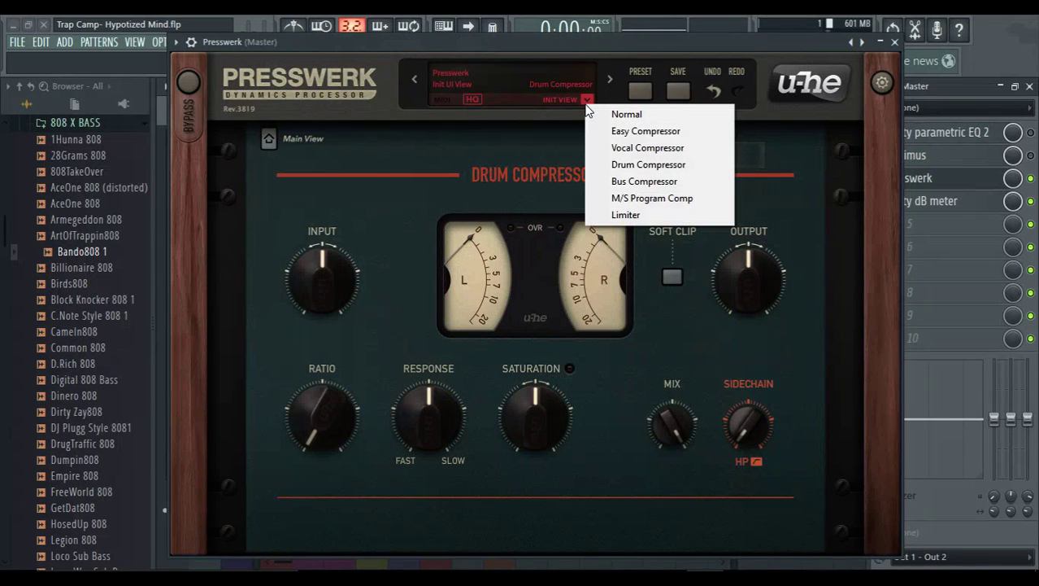
pyautogui.click(616, 184)
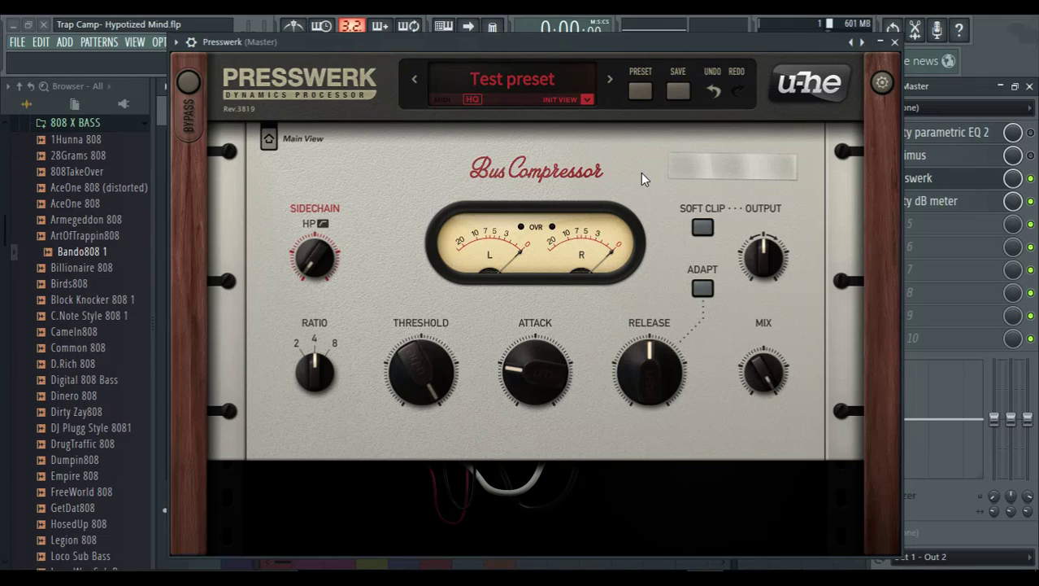
pyautogui.click(590, 100)
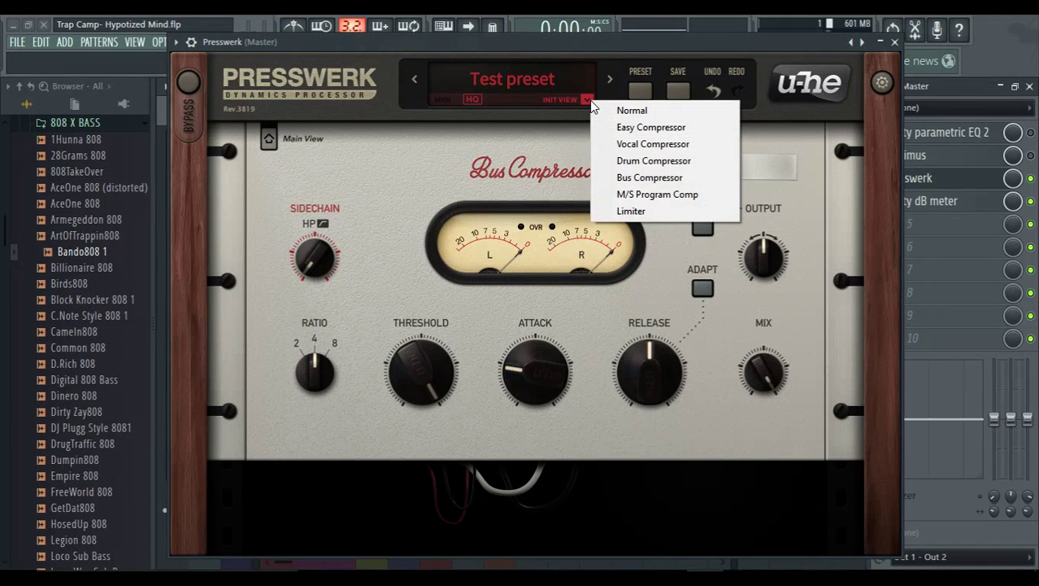
pyautogui.click(625, 196)
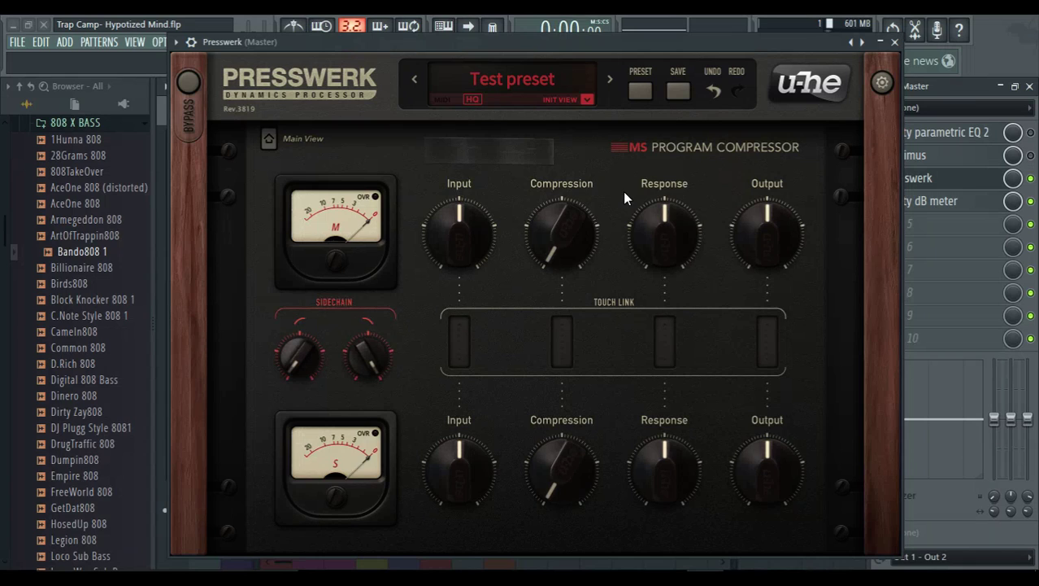
pyautogui.click(586, 101)
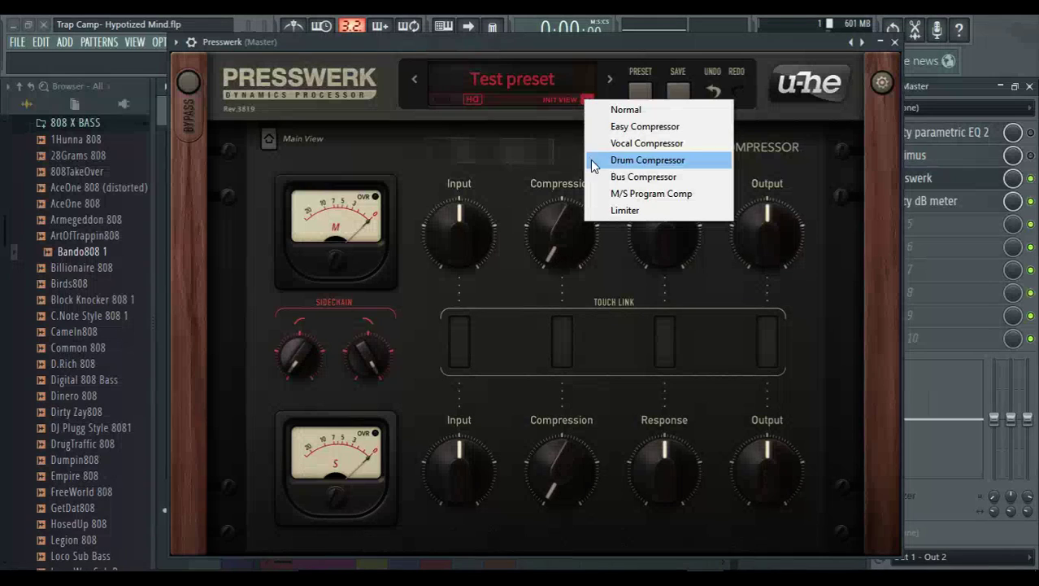
pyautogui.click(610, 211)
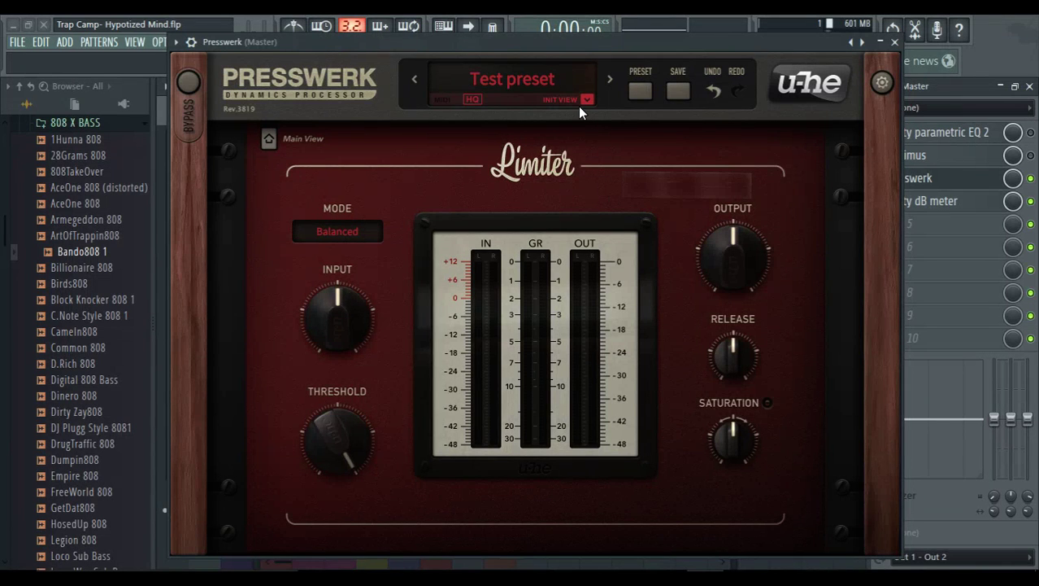
# Check the Limiter's available modes without changing them, and return Presswerk to the Normal view
pyautogui.click(352, 232)
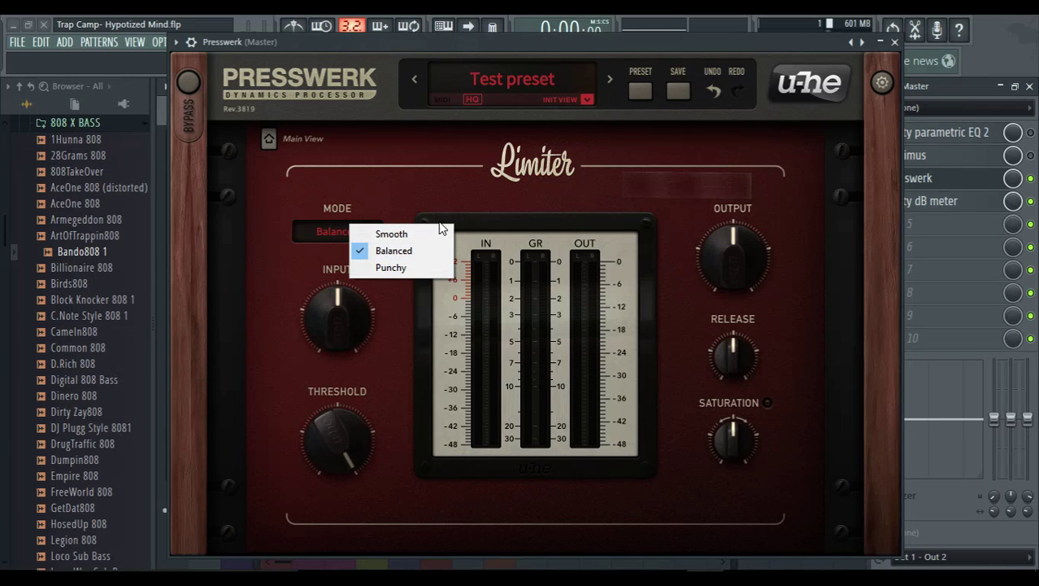
pyautogui.click(560, 130)
pyautogui.click(587, 99)
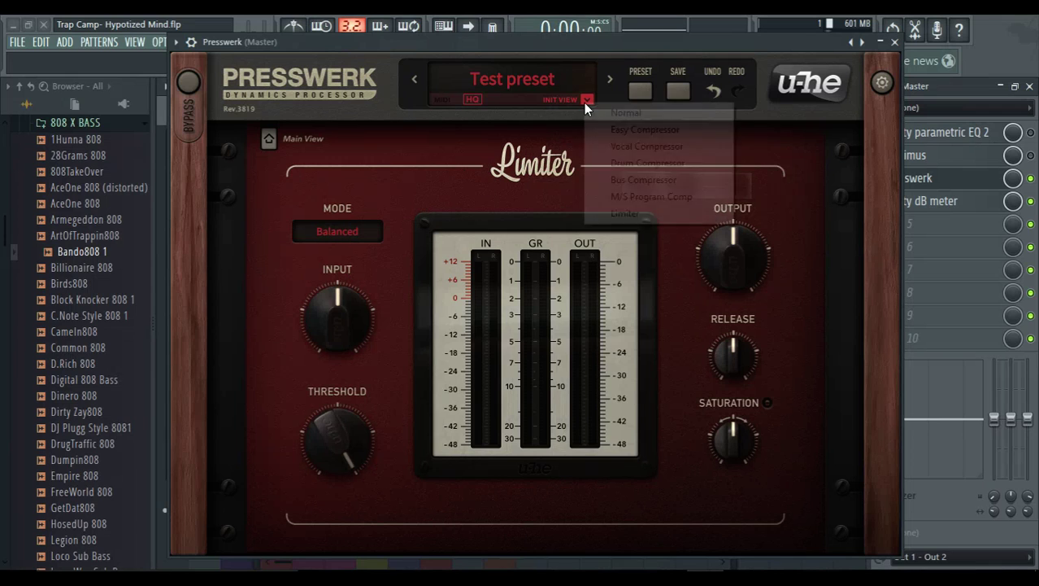
pyautogui.click(602, 113)
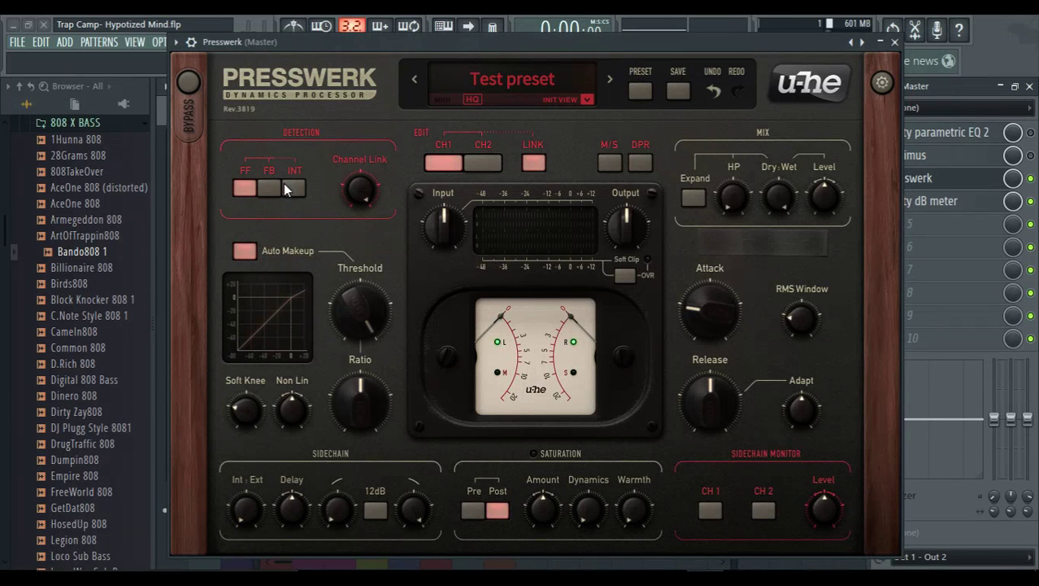
# Try the feedback (FB) detection circuit against the interactive one, and leave detection set to INT
pyautogui.click(269, 195)
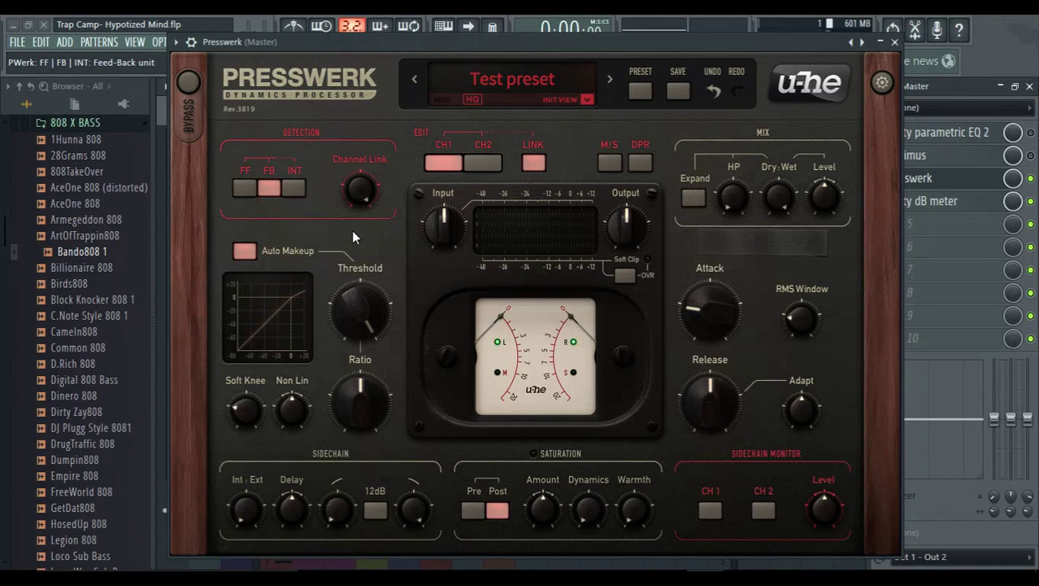
pyautogui.click(296, 190)
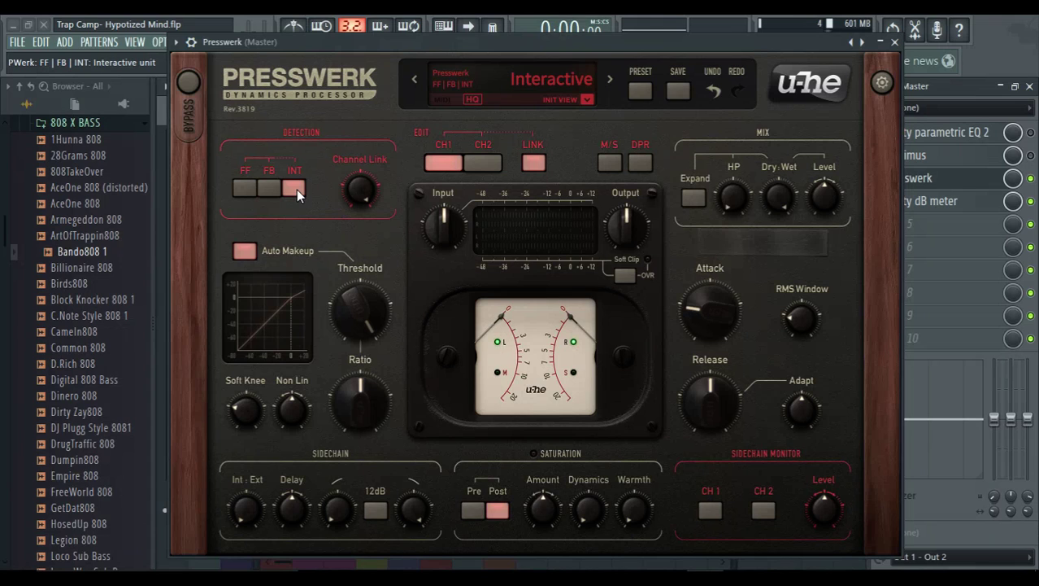
pyautogui.click(271, 190)
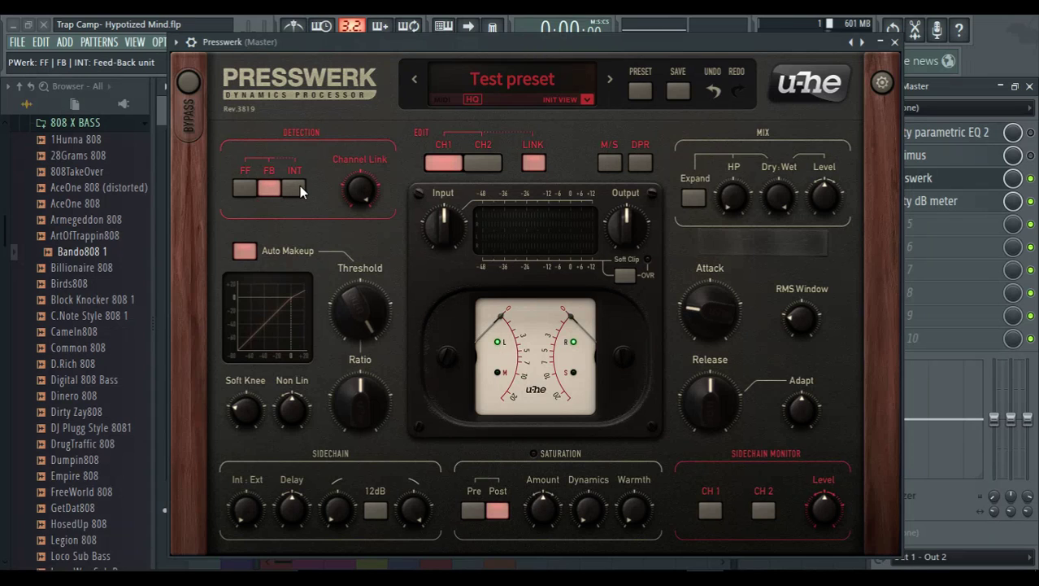
pyautogui.click(295, 188)
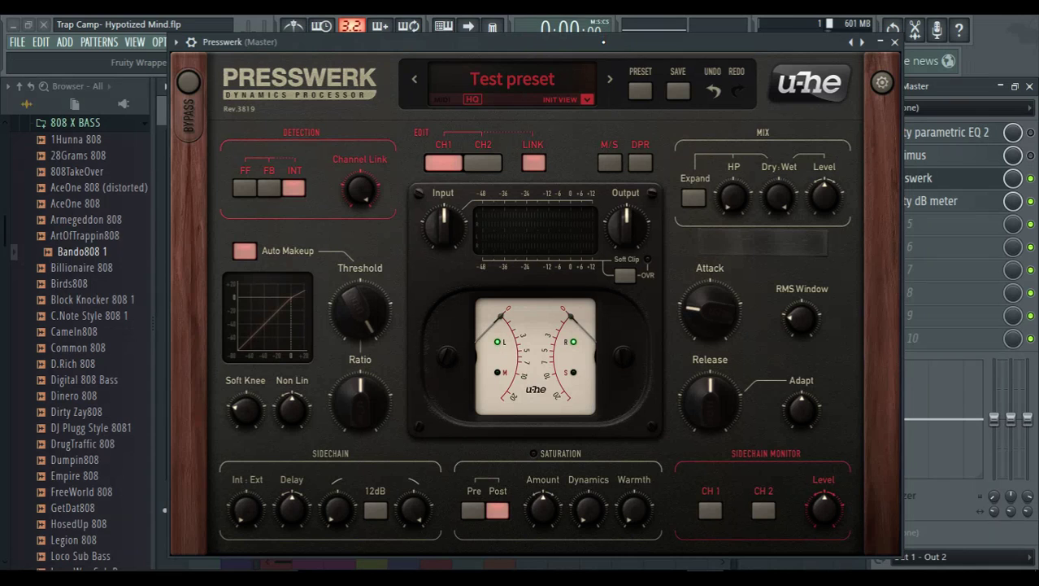
# Audition the pattern through Presswerk, moving its window aside to view the mixer and back, and stop playback
pyautogui.press('space')
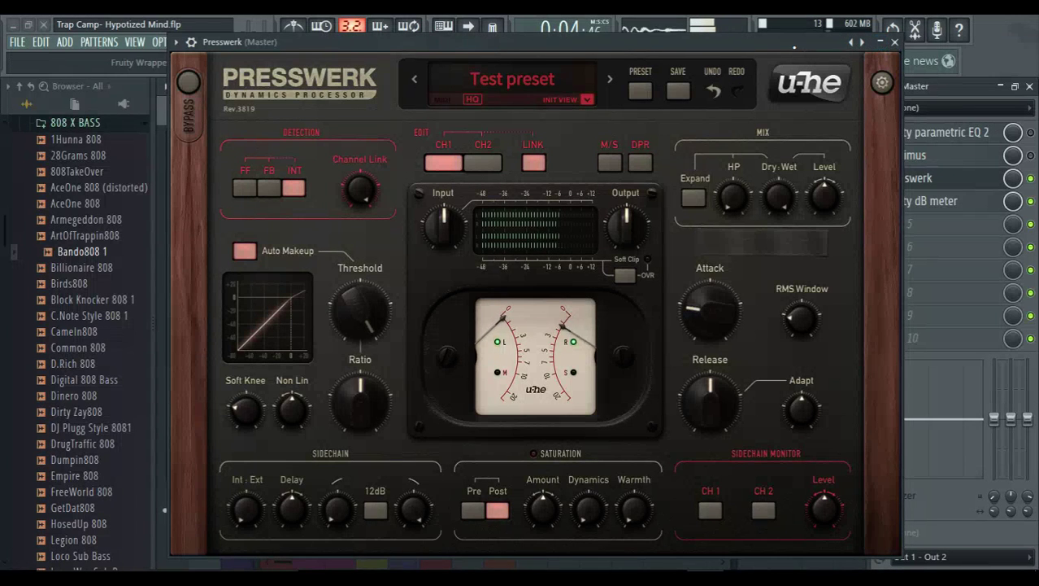
pyautogui.click(176, 42)
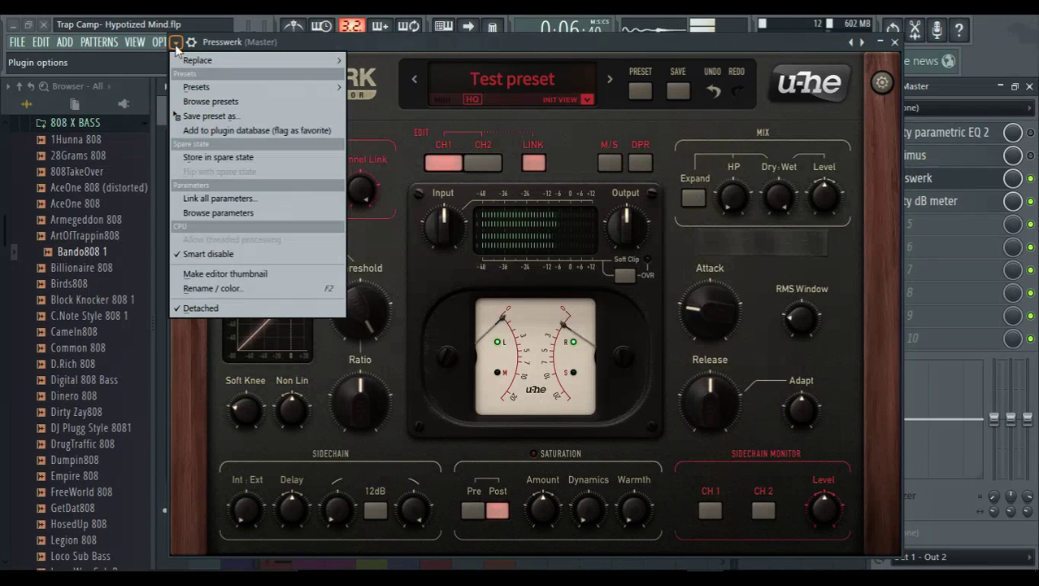
pyautogui.click(491, 49)
pyautogui.moveTo(492, 49); pyautogui.dragTo(388, 287)
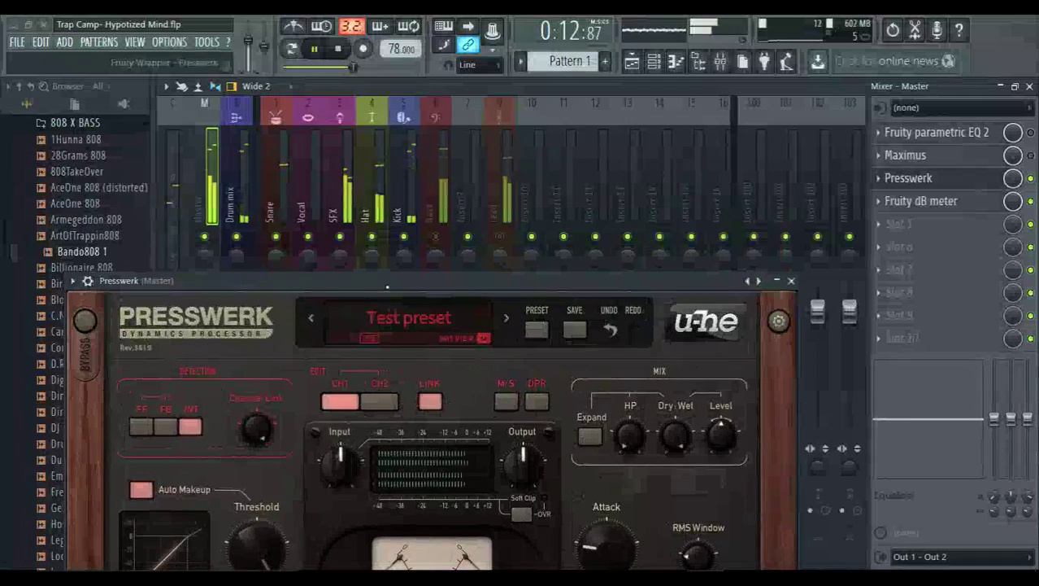
pyautogui.click(500, 236)
pyautogui.moveTo(502, 275); pyautogui.dragTo(550, 49)
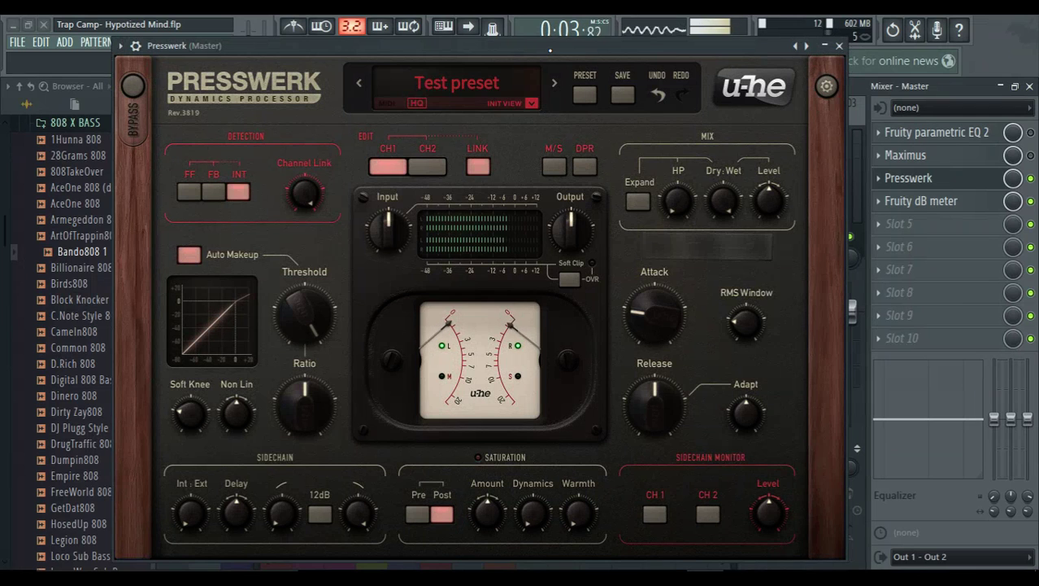
pyautogui.press('space')
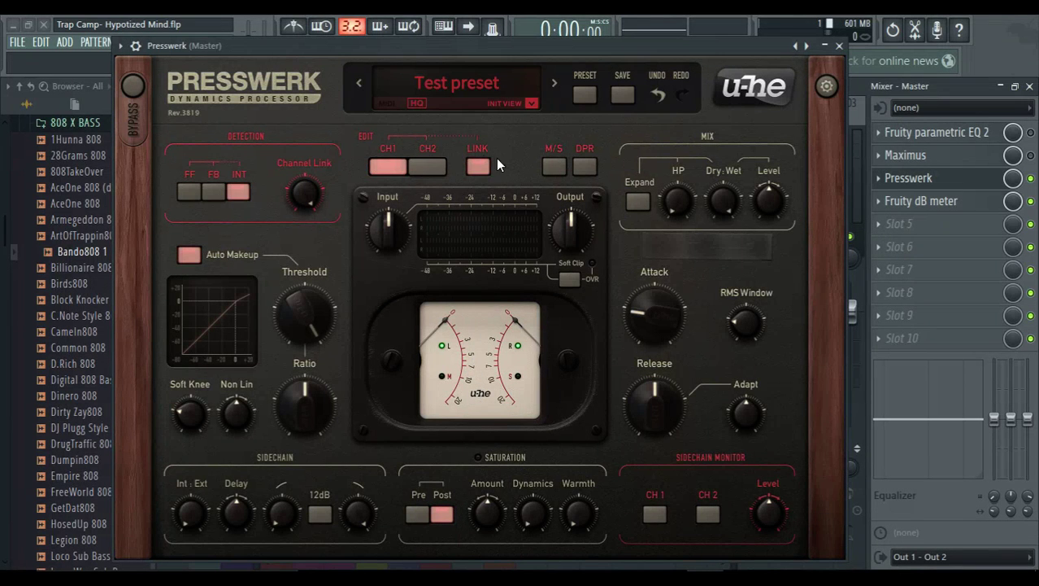
# Uncover the transport controls, play the pattern briefly and stop it, and move the Presswerk window back up
pyautogui.moveTo(436, 52); pyautogui.dragTo(444, 106)
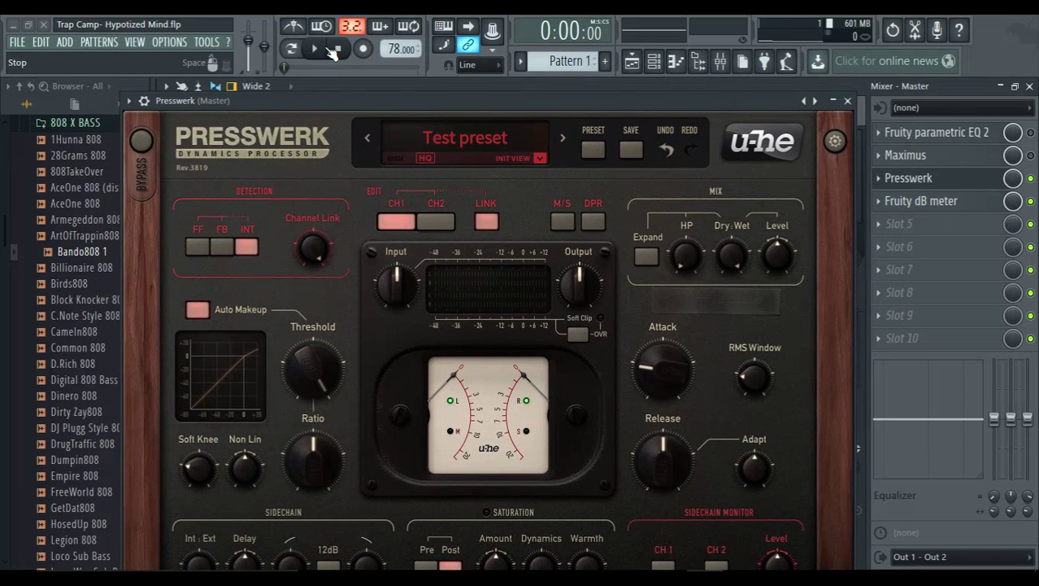
pyautogui.press('space')
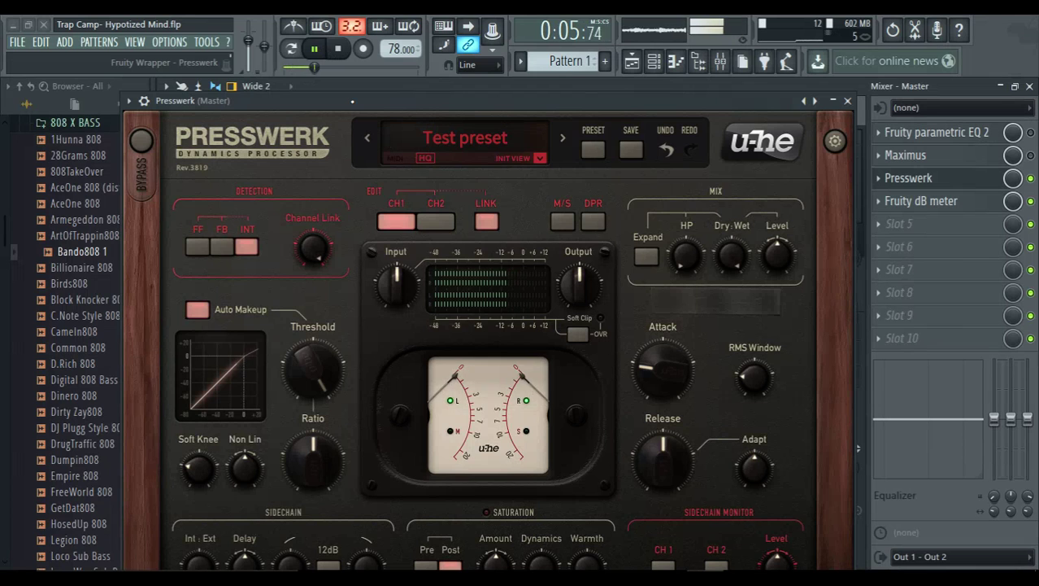
pyautogui.click(345, 53)
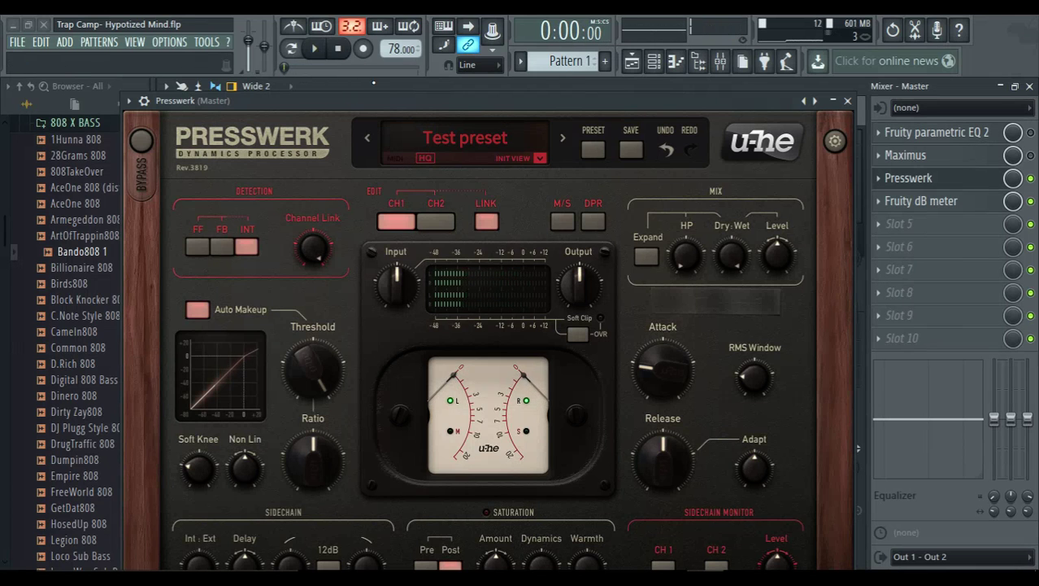
pyautogui.moveTo(386, 100); pyautogui.dragTo(380, 50)
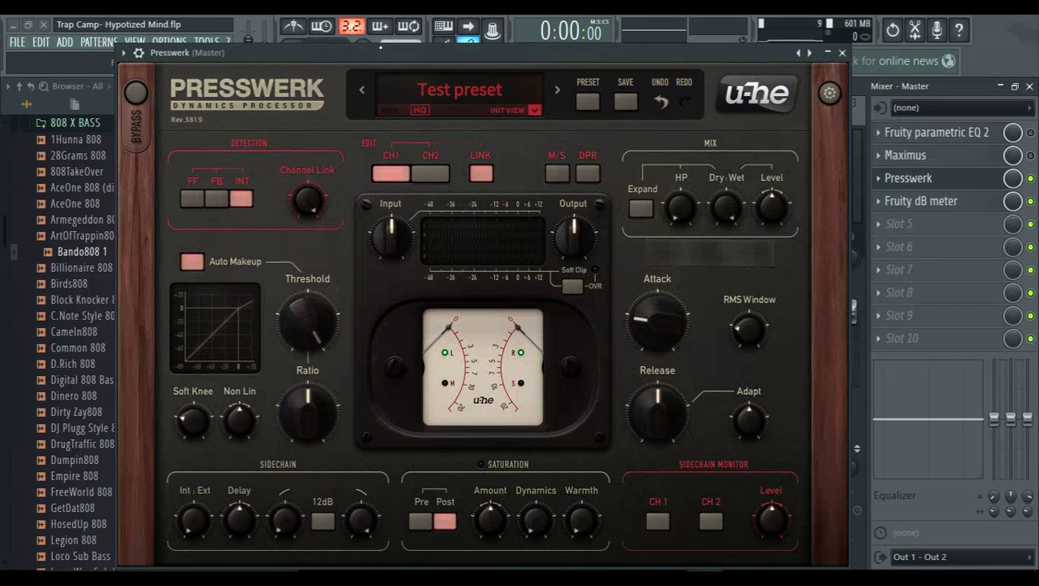
# Lower the Threshold on Presswerk, start playback, and fine-tune the Threshold slightly lower while listening
pyautogui.moveTo(317, 327); pyautogui.dragTo(361, 514)
pyautogui.moveTo(303, 333)
pyautogui.mouseDown()
pyautogui.moveTo(303, 322)
pyautogui.moveTo(303, 333)
pyautogui.mouseUp()
pyautogui.moveTo(284, 282); pyautogui.dragTo(255, 153)
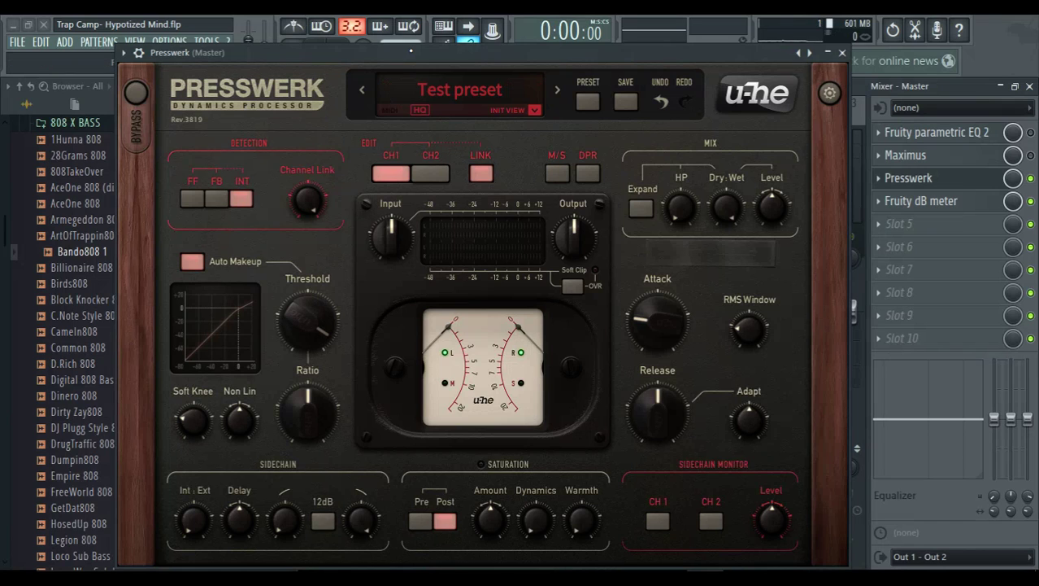
pyautogui.press('space')
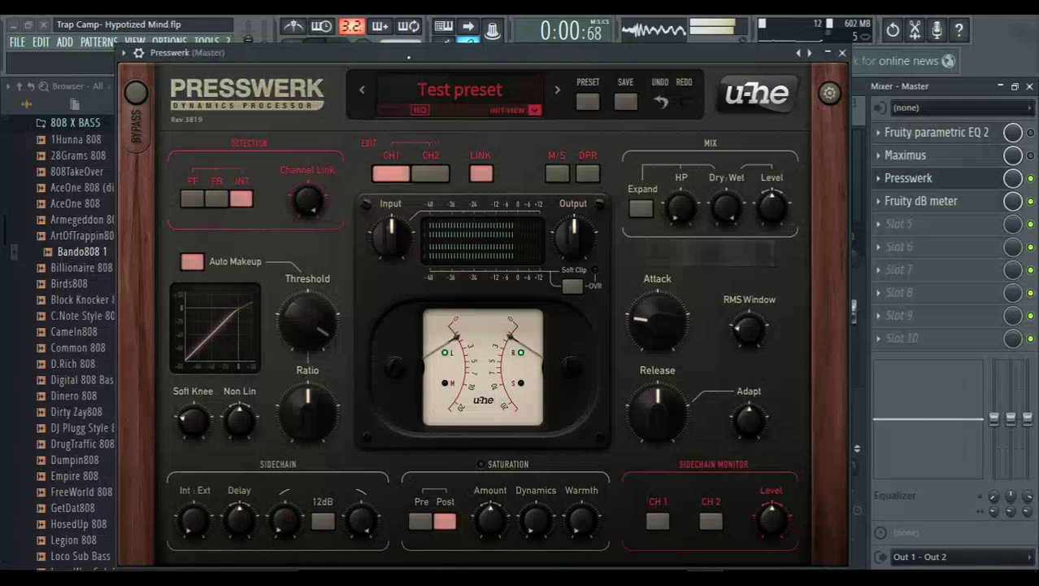
pyautogui.moveTo(300, 320); pyautogui.dragTo(310, 340)
# Reduce the Ratio to 1.00:1 for comparison, raise it to 2.05:1, and stop playback
pyautogui.moveTo(313, 420); pyautogui.dragTo(353, 525)
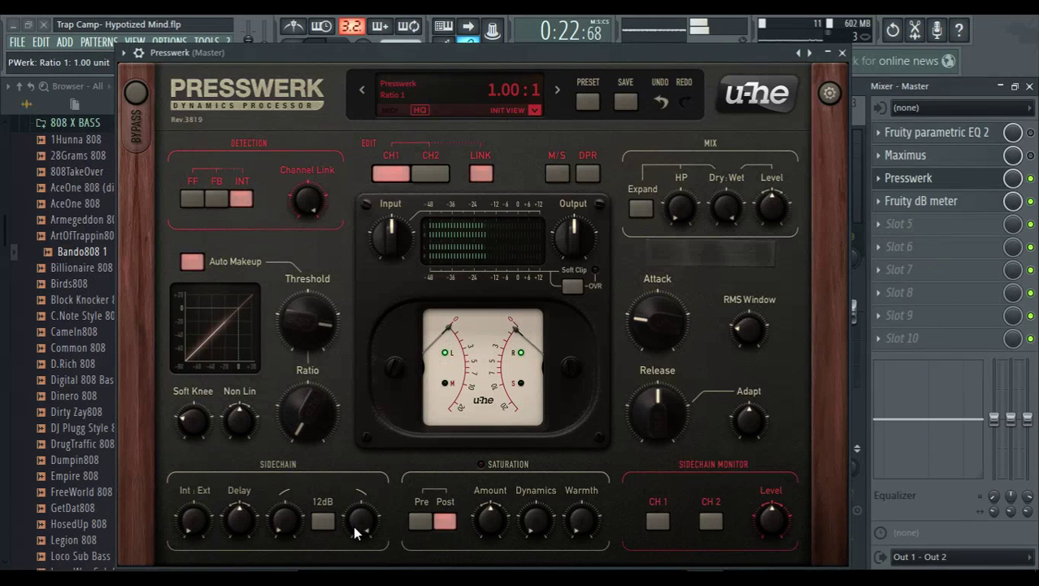
pyautogui.moveTo(353, 525); pyautogui.dragTo(323, 423)
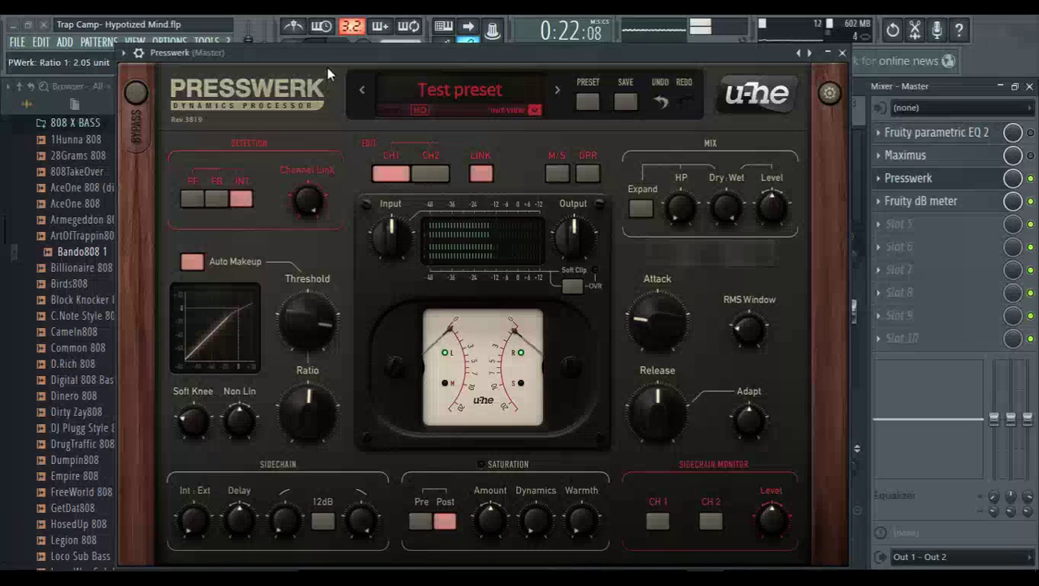
pyautogui.press('space')
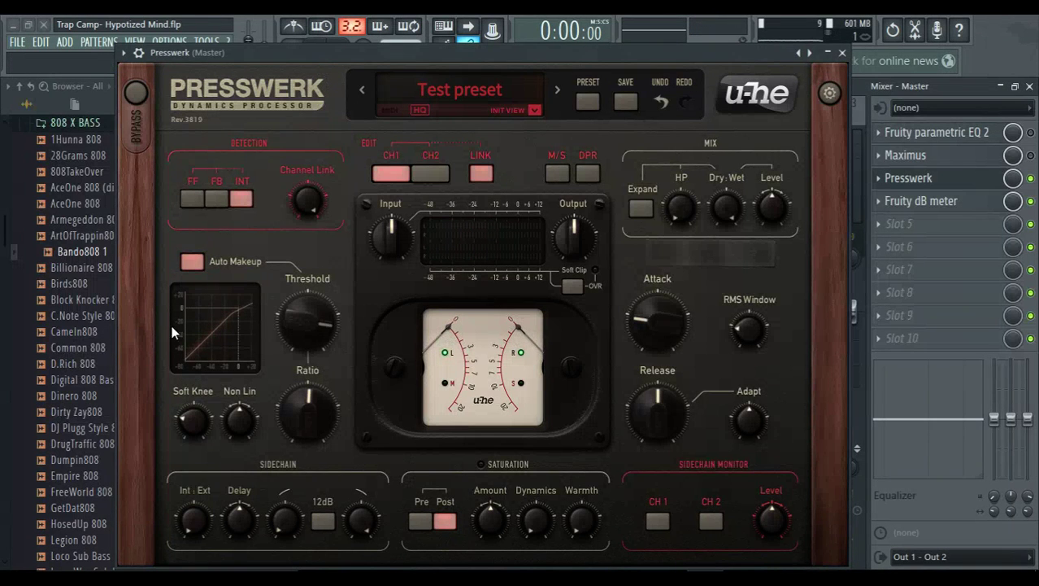
# Increase the Soft Knee amount and play the pattern to audition the smoother compression curve
pyautogui.moveTo(194, 422); pyautogui.dragTo(149, 312)
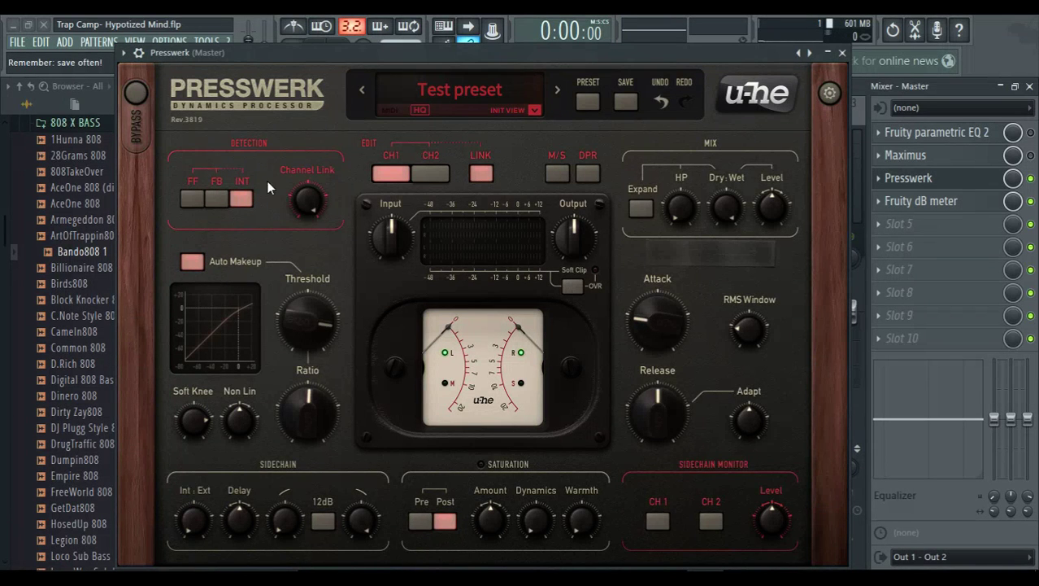
pyautogui.press('space')
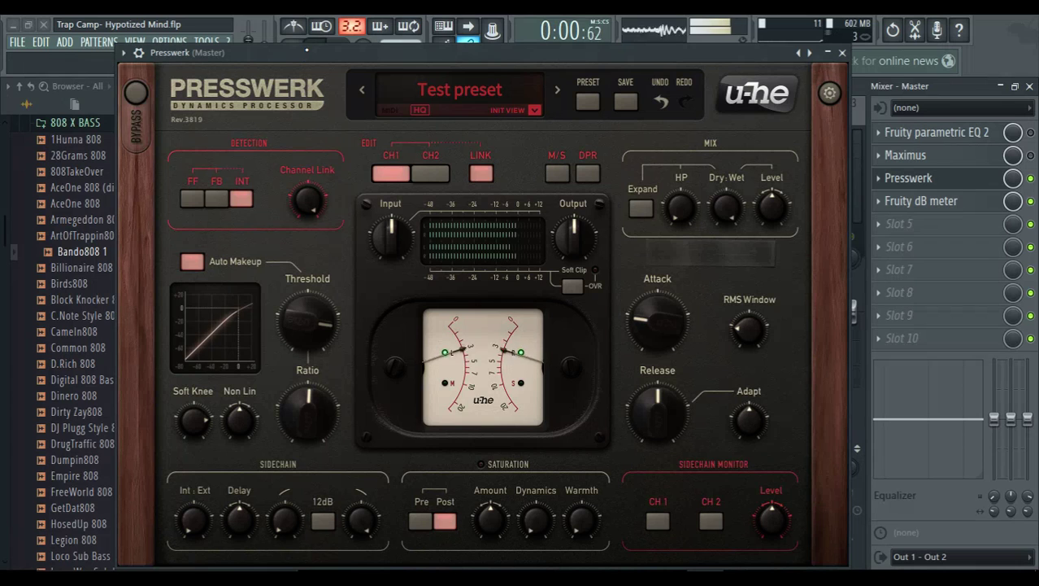
# Turn Soft Knee down to its minimum, set Non Lin to 0.38, and stop playback
pyautogui.moveTo(201, 423); pyautogui.dragTo(252, 584)
pyautogui.moveTo(235, 410)
pyautogui.mouseDown()
pyautogui.moveTo(203, 329)
pyautogui.moveTo(269, 505)
pyautogui.moveTo(232, 411)
pyautogui.mouseUp()
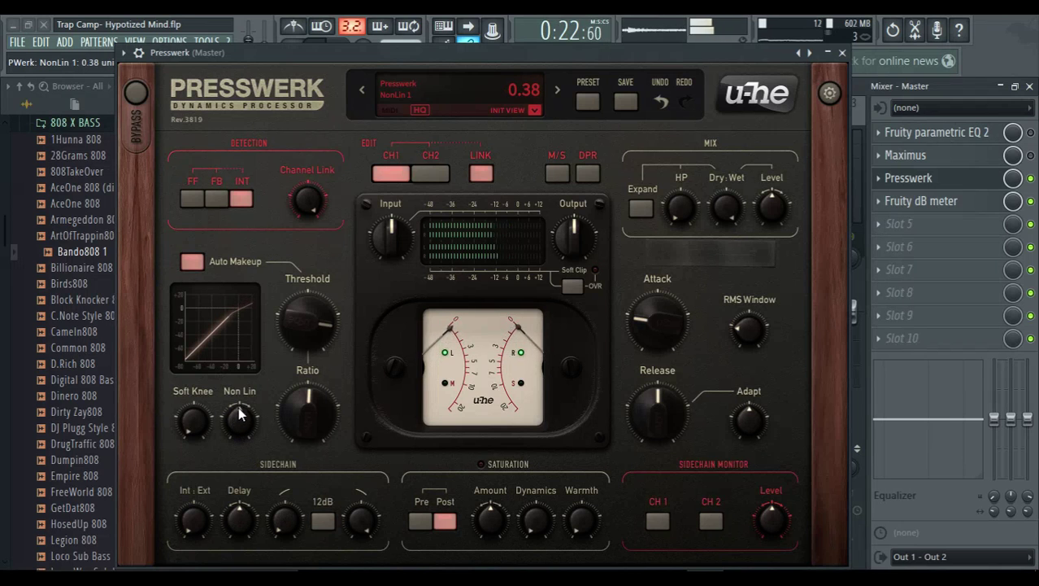
pyautogui.press('space')
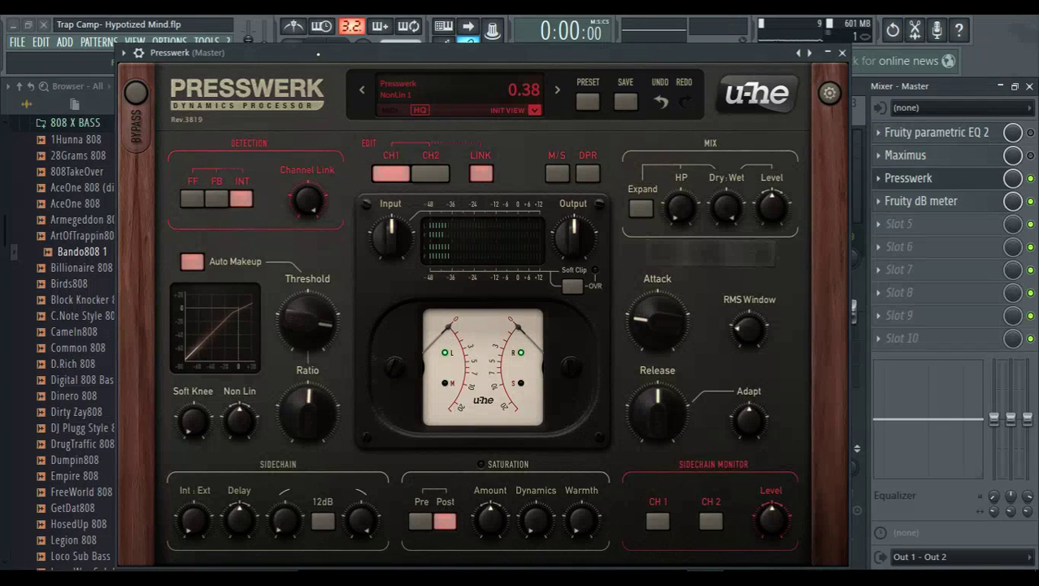
# Raise Non Lin to 18.18 to compare the compression curve, reset it to its default, and briefly audition the pattern
pyautogui.moveTo(241, 420); pyautogui.dragTo(230, 380)
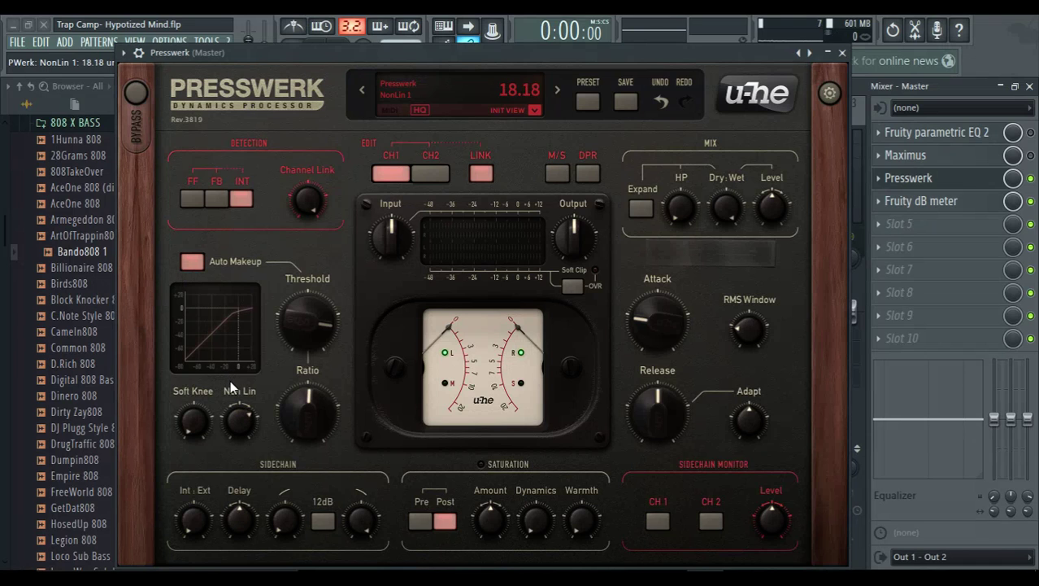
pyautogui.doubleClick(244, 432)
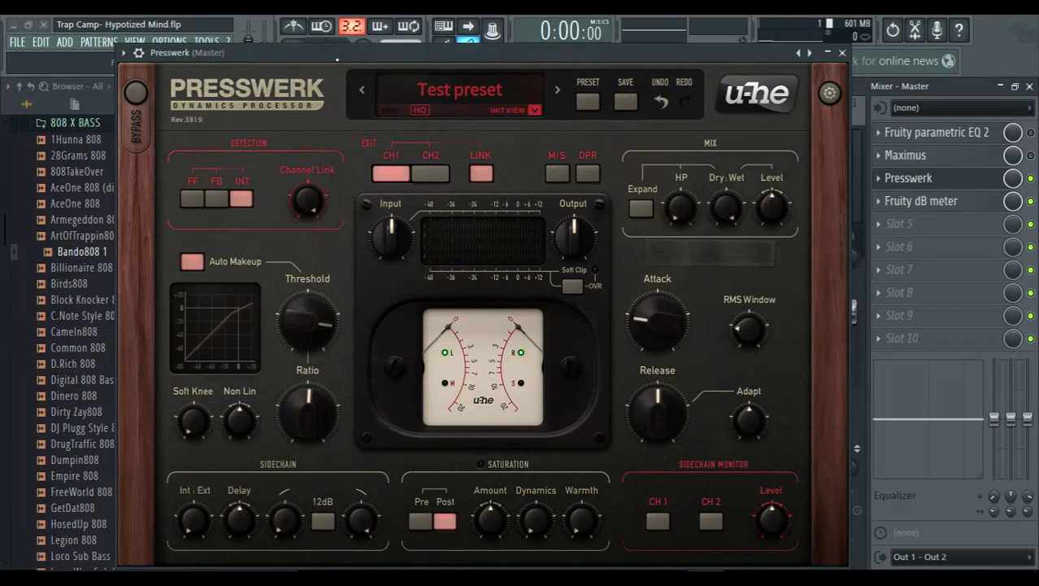
pyautogui.press('space')
pyautogui.press('space')
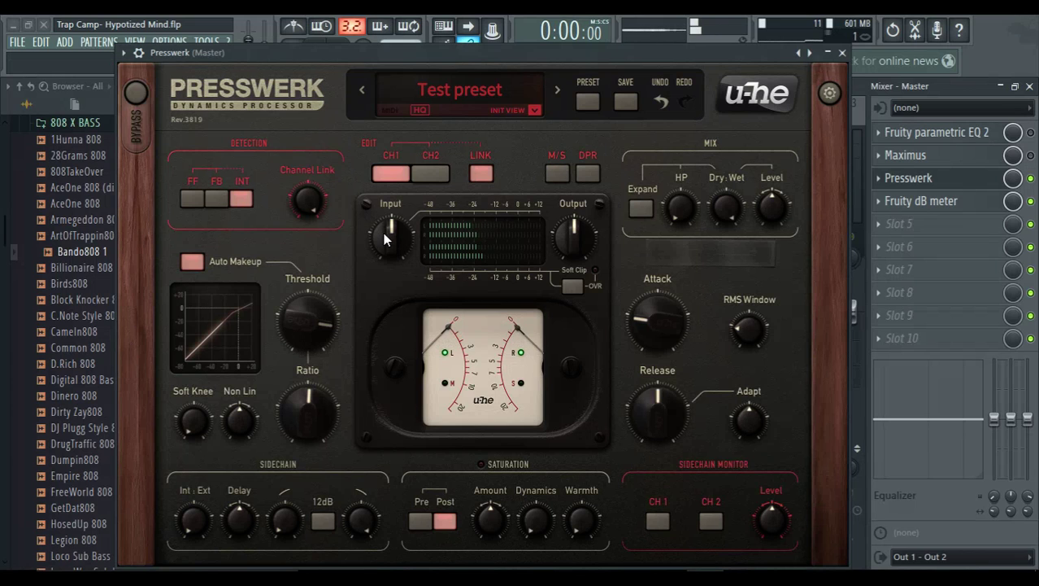
# Raise Presswerk's Input gain and compare the beat with Maximus in place of Presswerk against the beat with Presswerk enabled and Maximus off
pyautogui.moveTo(389, 236); pyautogui.dragTo(388, 227)
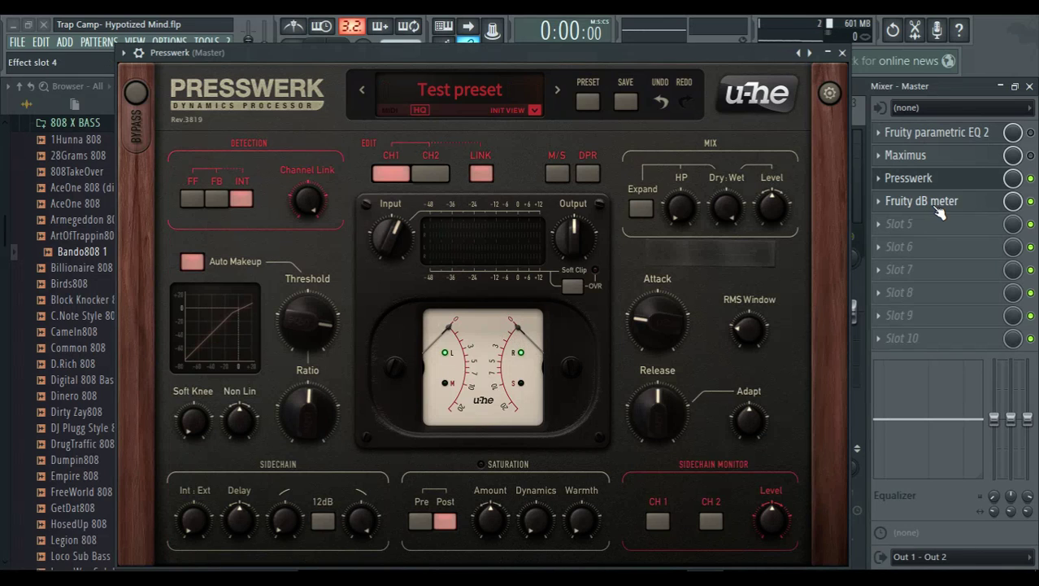
pyautogui.click(1030, 178)
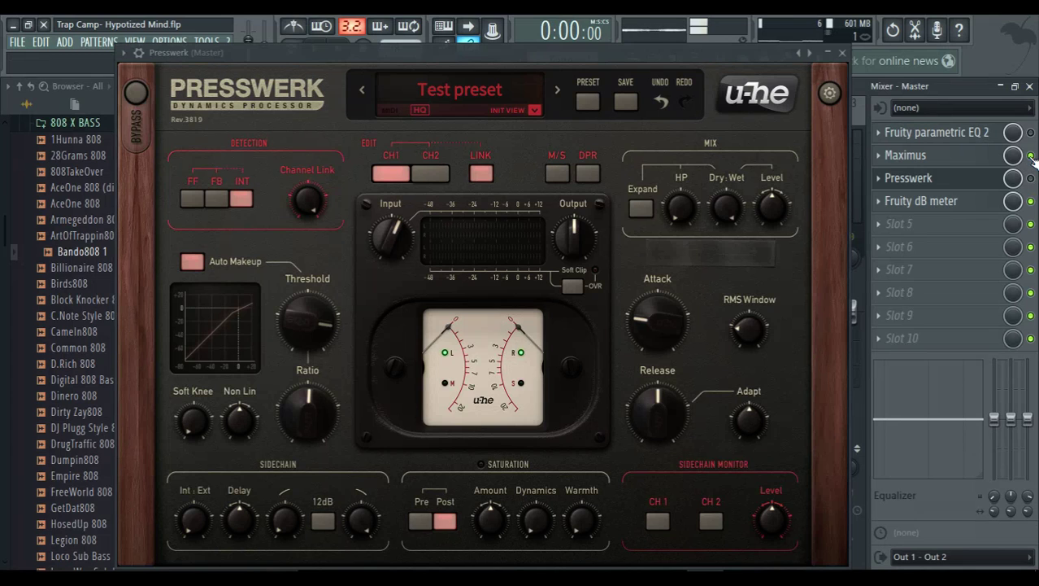
pyautogui.press('space')
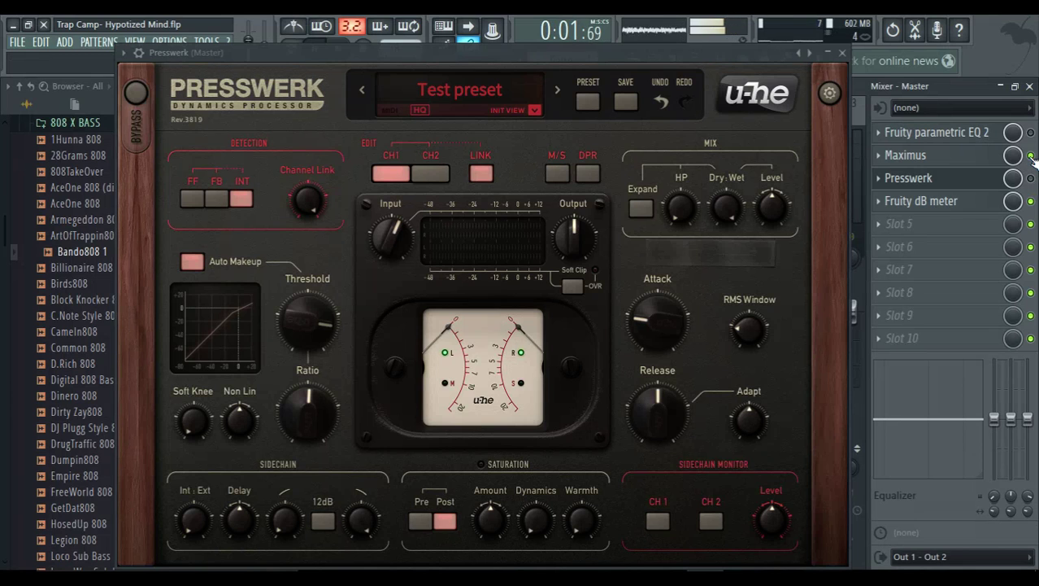
pyautogui.press('space')
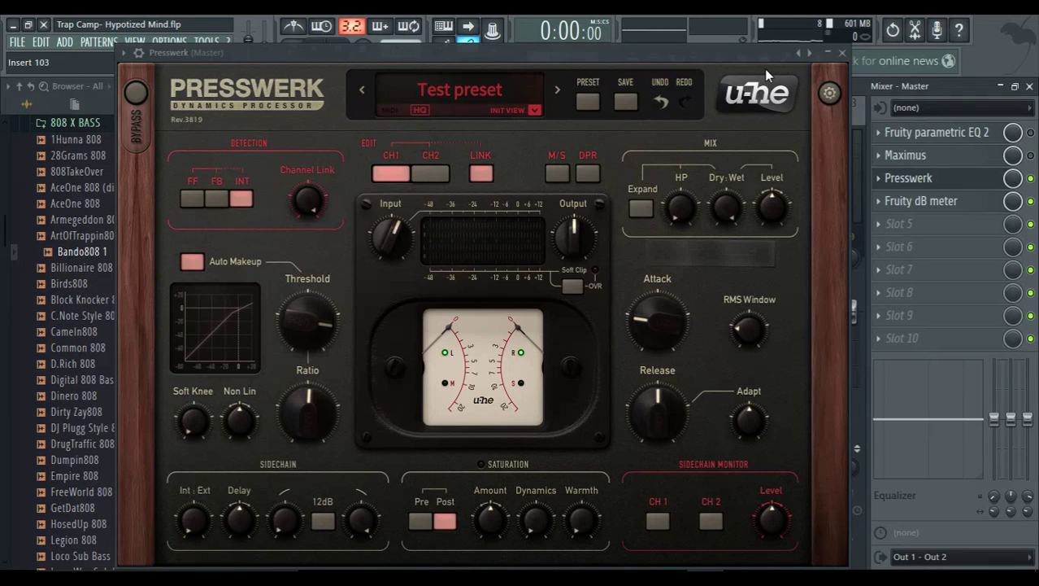
pyautogui.press('space')
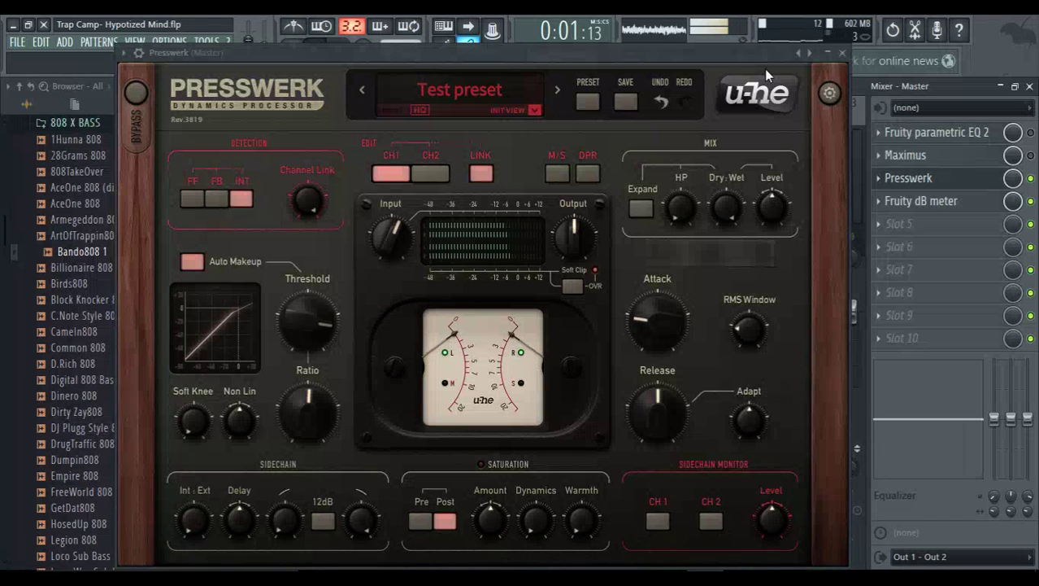
pyautogui.press('space')
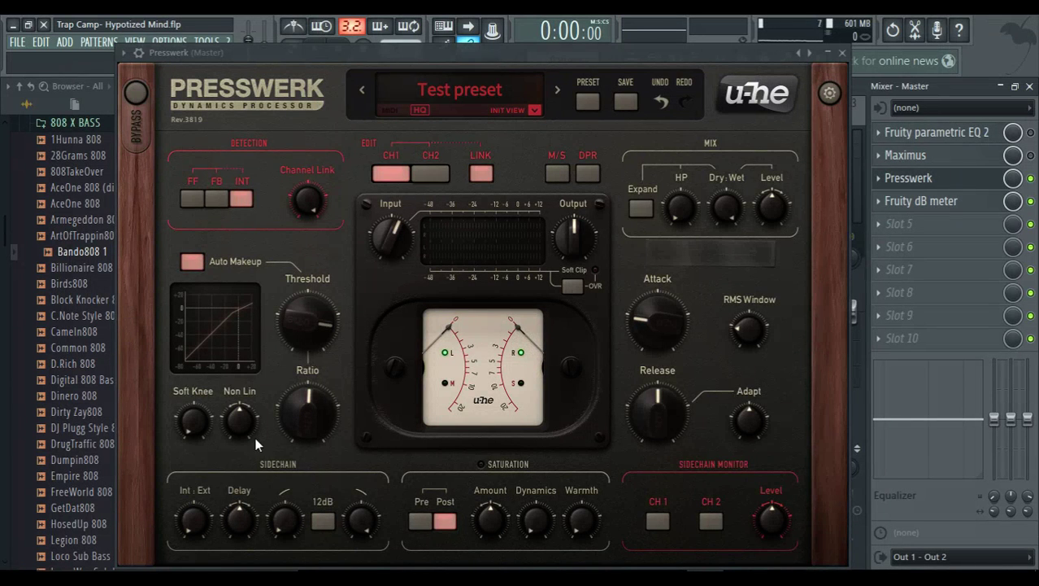
# Set Non Lin to 7.95, audition the pattern, and lower the Input gain to 3.94 dB
pyautogui.moveTo(231, 415); pyautogui.dragTo(230, 401)
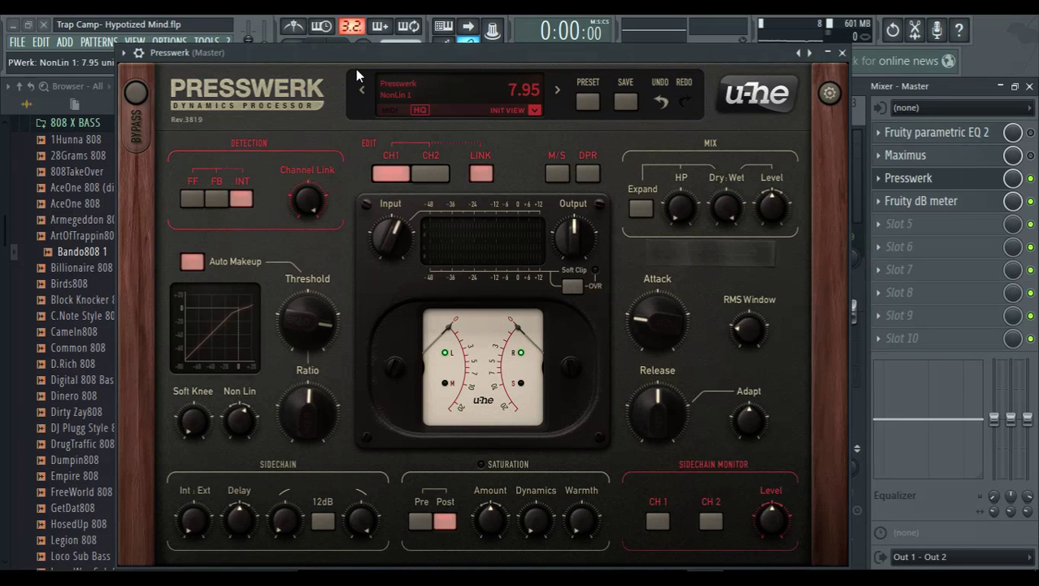
pyautogui.press('space')
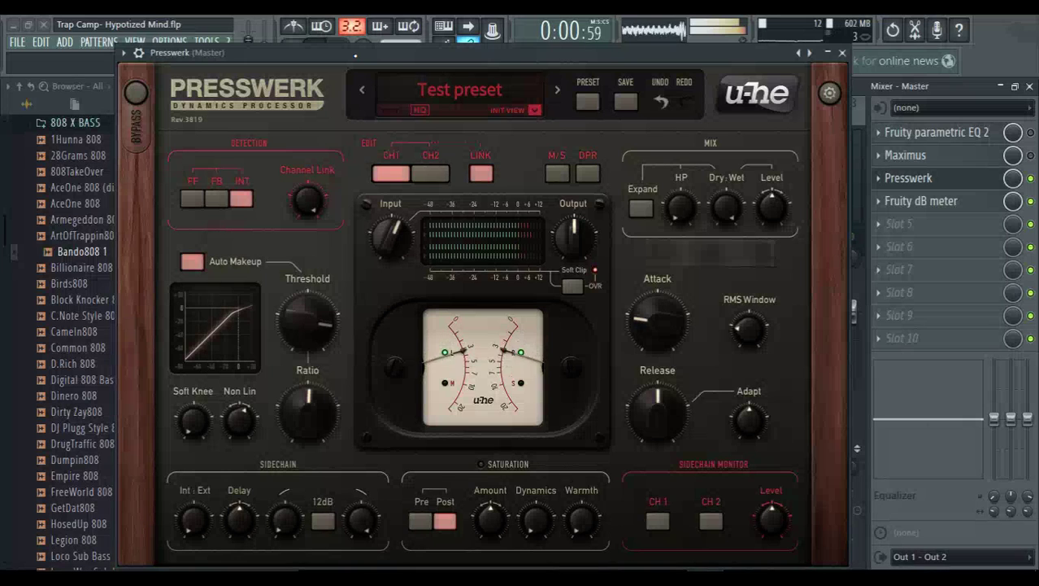
pyautogui.press('space')
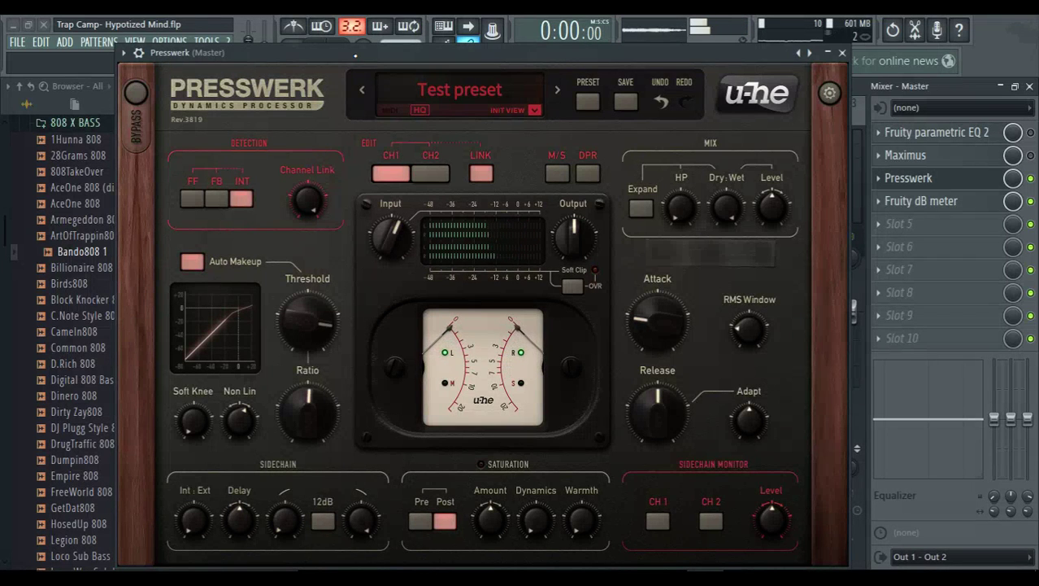
pyautogui.moveTo(398, 246)
pyautogui.moveTo(398, 246); pyautogui.dragTo(396, 253)
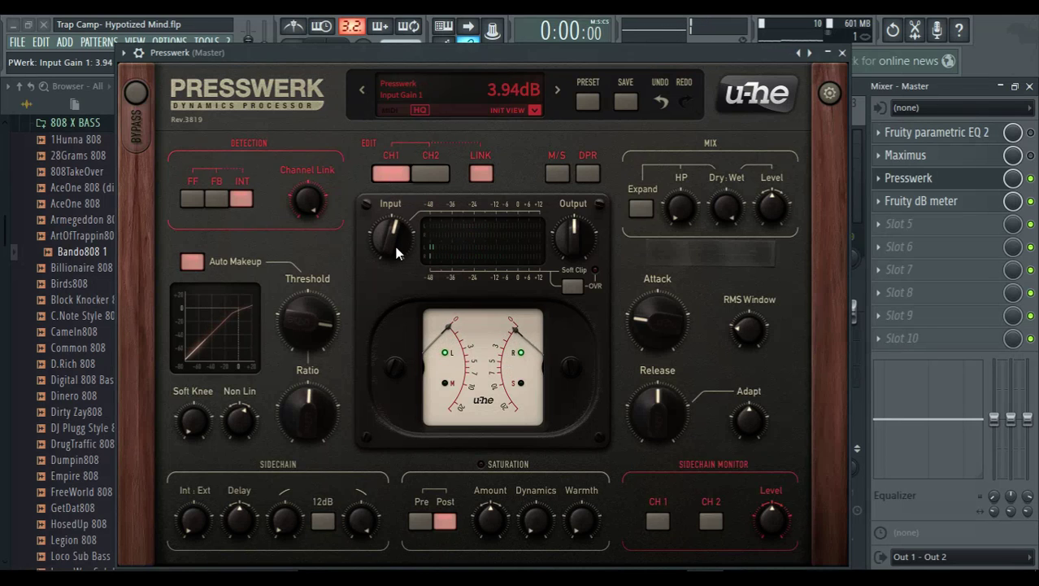
# Try Soft Knee at 30% during playback, return it to 0%, and stop the pattern
pyautogui.moveTo(194, 415)
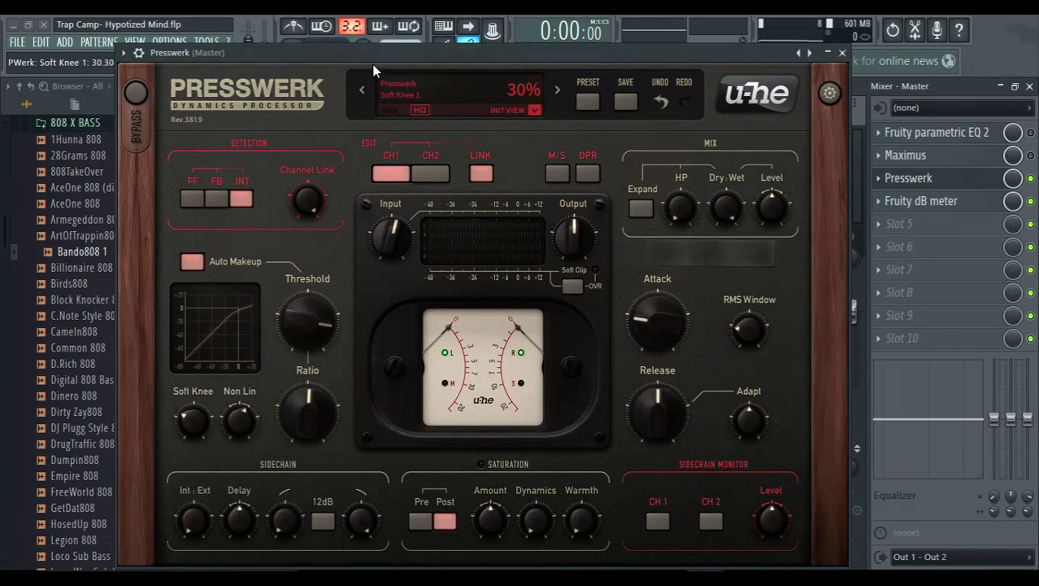
pyautogui.press('space')
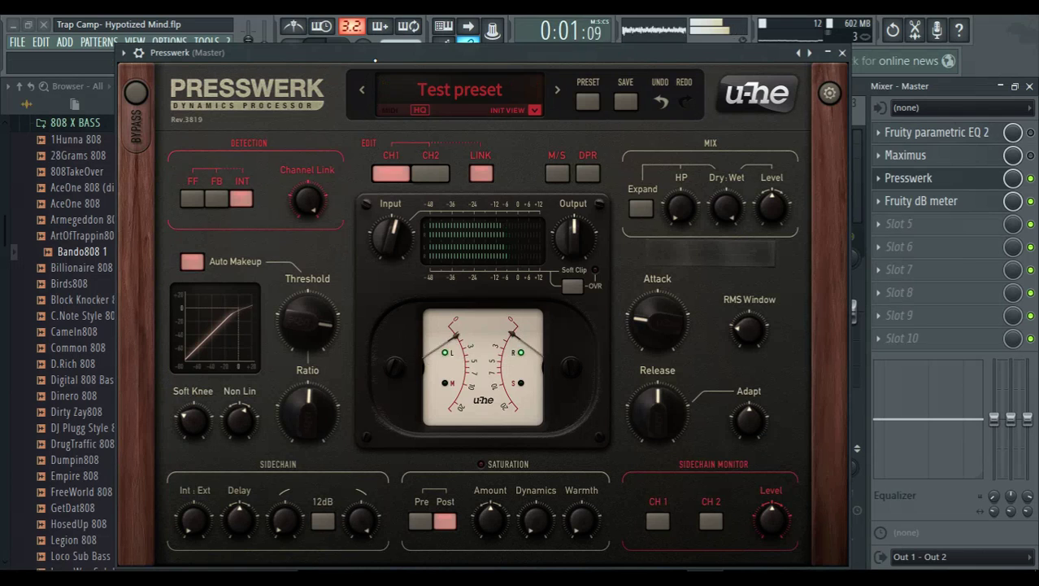
pyautogui.moveTo(194, 415); pyautogui.dragTo(197, 476)
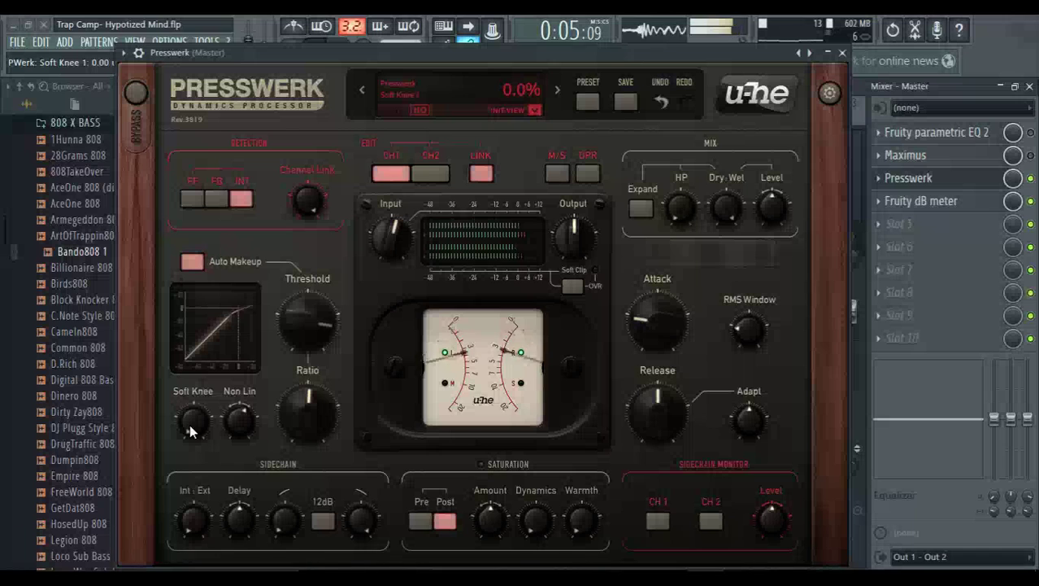
pyautogui.press('space')
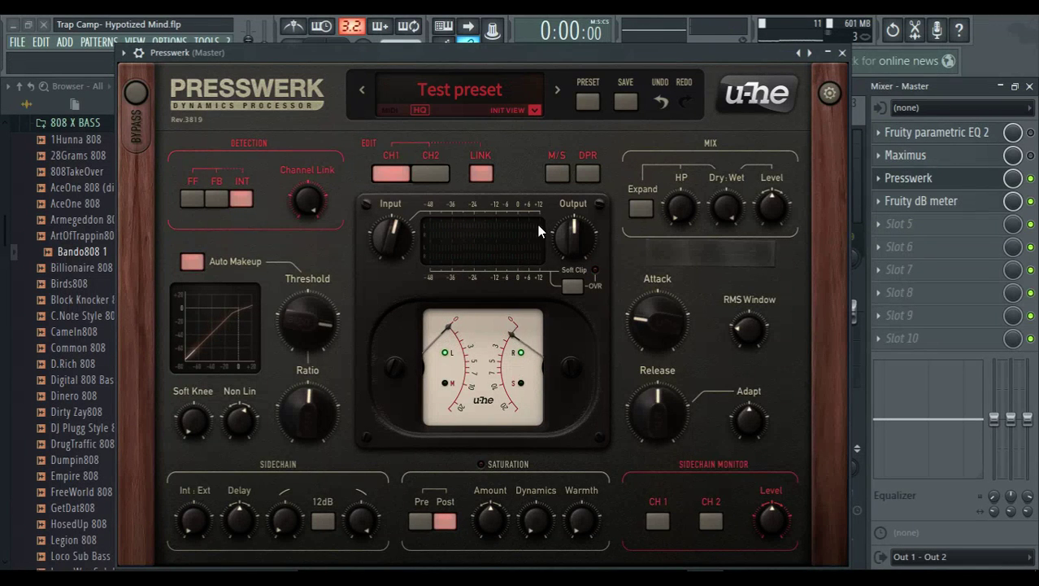
# Raise the Output gain, audition the louder signal, settle it at 1.60 dB, and stop playback
pyautogui.moveTo(571, 241); pyautogui.dragTo(560, 228)
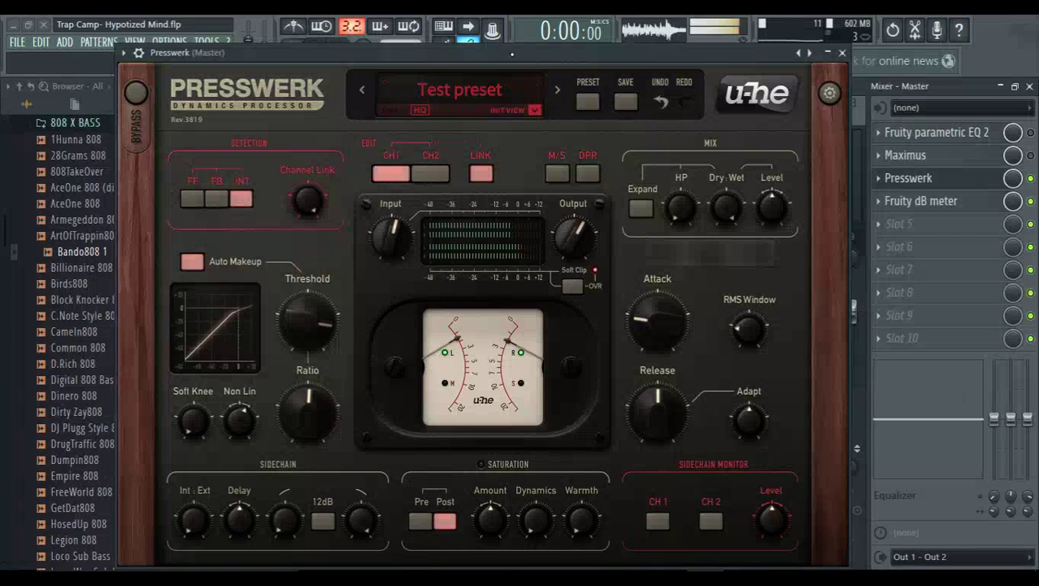
pyautogui.moveTo(572, 235); pyautogui.dragTo(579, 241)
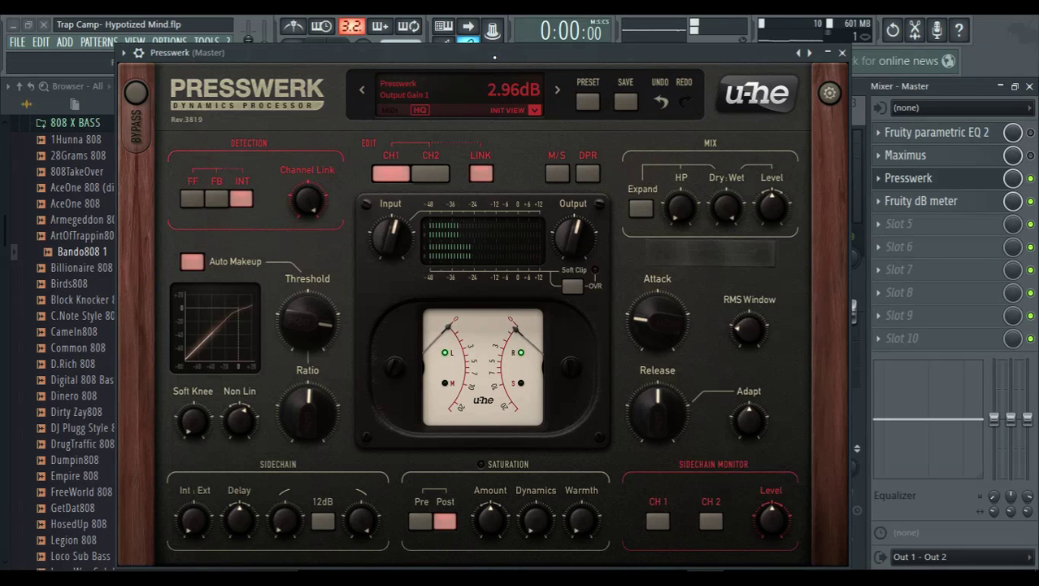
pyautogui.press('space')
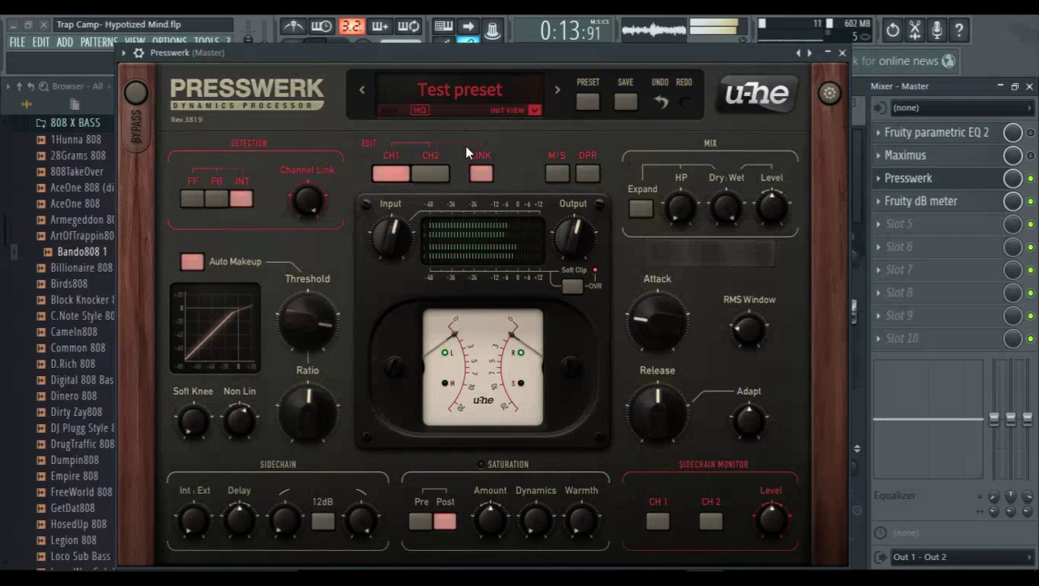
pyautogui.moveTo(572, 233)
pyautogui.mouseDown()
pyautogui.moveTo(587, 268)
pyautogui.moveTo(567, 234)
pyautogui.mouseUp()
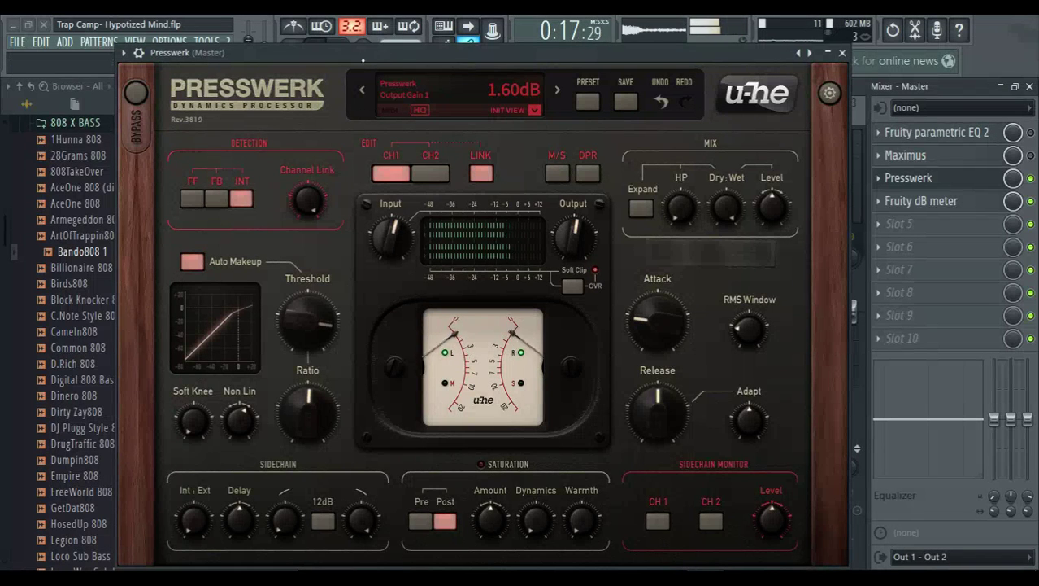
pyautogui.press('space')
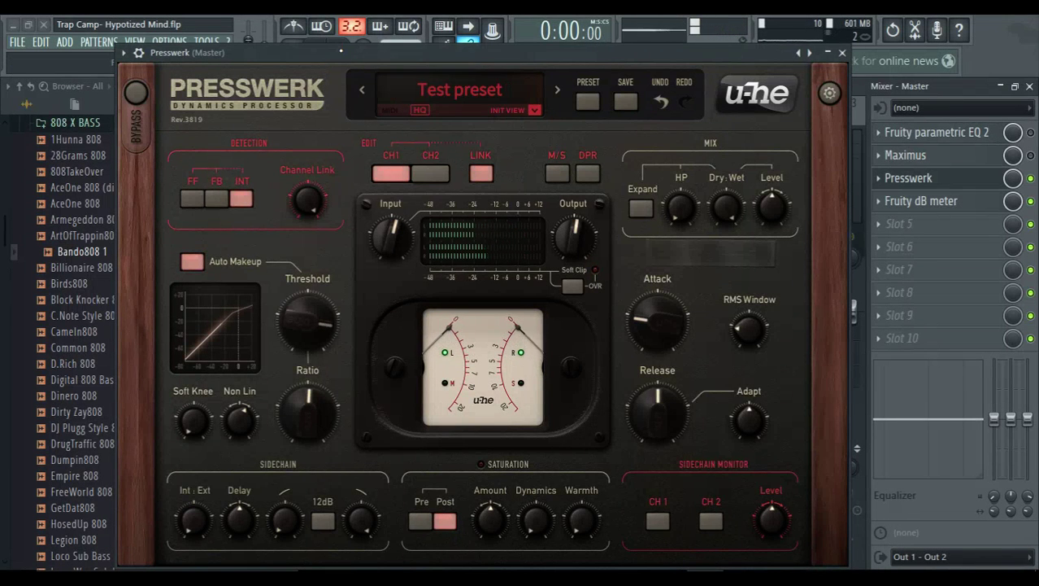
# Switch Presswerk to the M/S Program Comp view and start playback
pyautogui.click(534, 110)
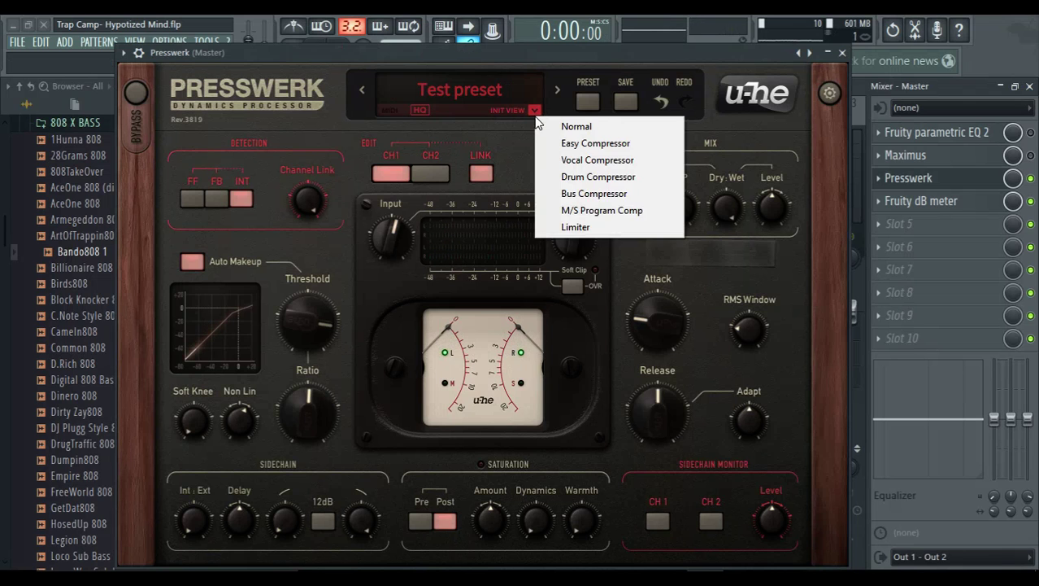
pyautogui.click(573, 210)
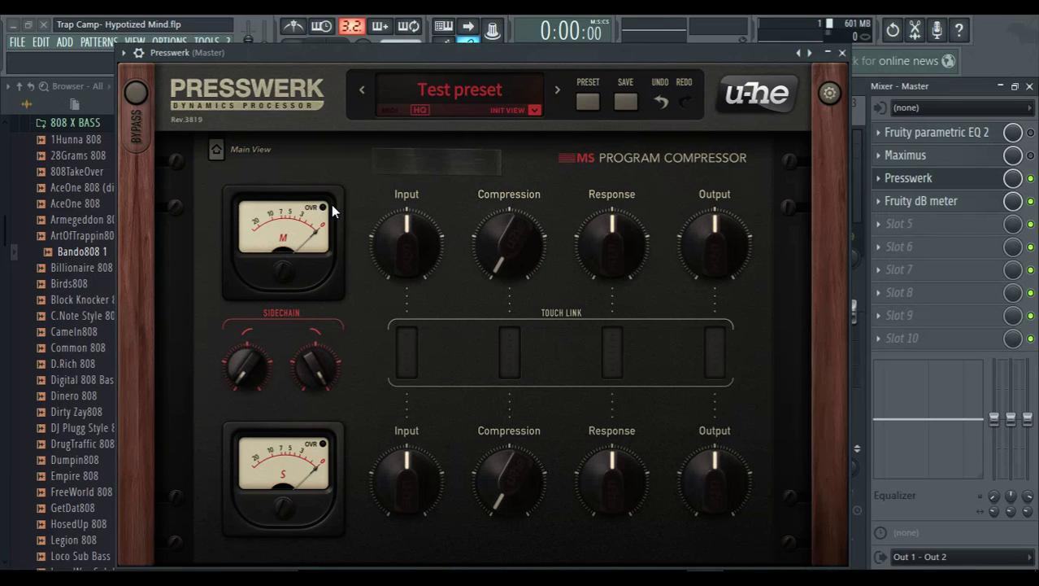
pyautogui.press('space')
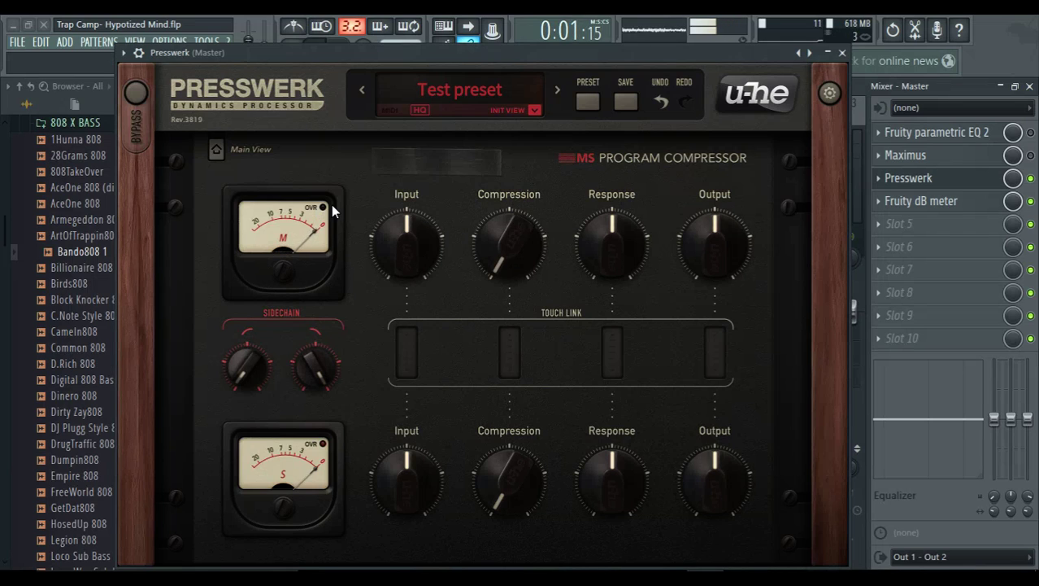
# Turn the mid Input down to -40 dB, set the side Input to 8.79 dB, raise the side Compression, and set the side Response to 37.5%
pyautogui.moveTo(401, 244); pyautogui.dragTo(483, 545)
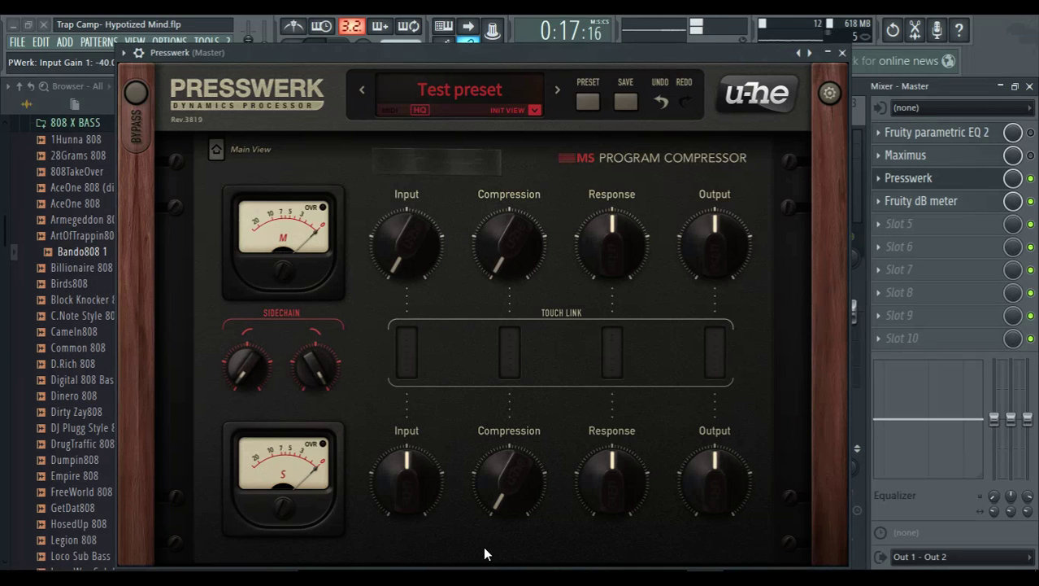
pyautogui.moveTo(403, 489); pyautogui.dragTo(397, 470)
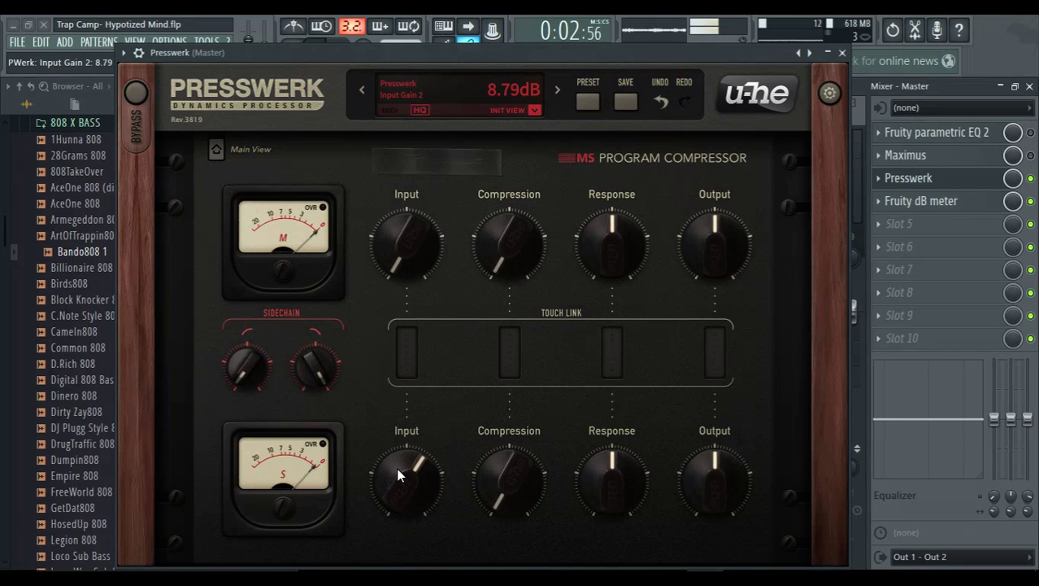
pyautogui.moveTo(505, 495); pyautogui.dragTo(483, 427)
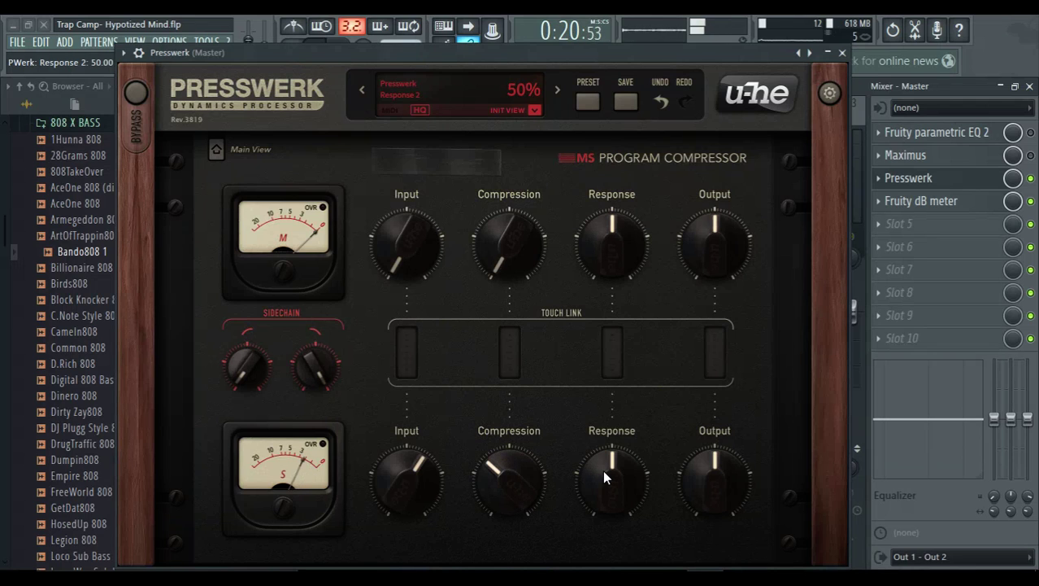
pyautogui.moveTo(603, 472); pyautogui.dragTo(625, 495)
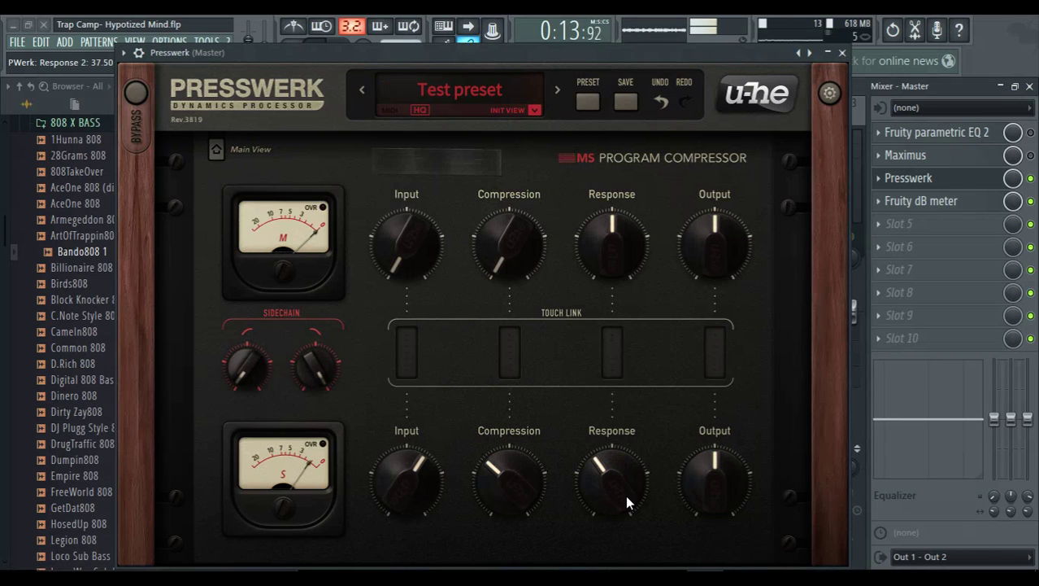
# Lower the side Input gain slightly and set the side Compression to 37%
pyautogui.moveTo(431, 491)
pyautogui.mouseDown()
pyautogui.moveTo(414, 487)
pyautogui.moveTo(417, 496)
pyautogui.mouseUp()
pyautogui.moveTo(502, 478)
pyautogui.moveTo(502, 470); pyautogui.dragTo(503, 470)
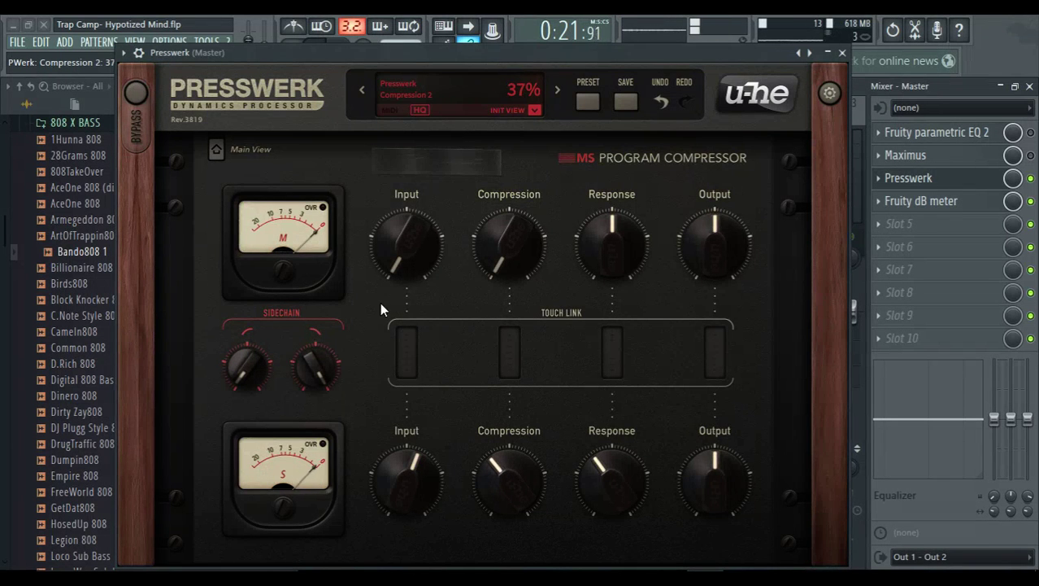
# Try the mid Input up and fully down again, reset it to 0.00 dB, and raise it to 4.85 dB
pyautogui.moveTo(412, 239)
pyautogui.scroll(1, 411, 240)
pyautogui.moveTo(409, 241); pyautogui.dragTo(480, 350)
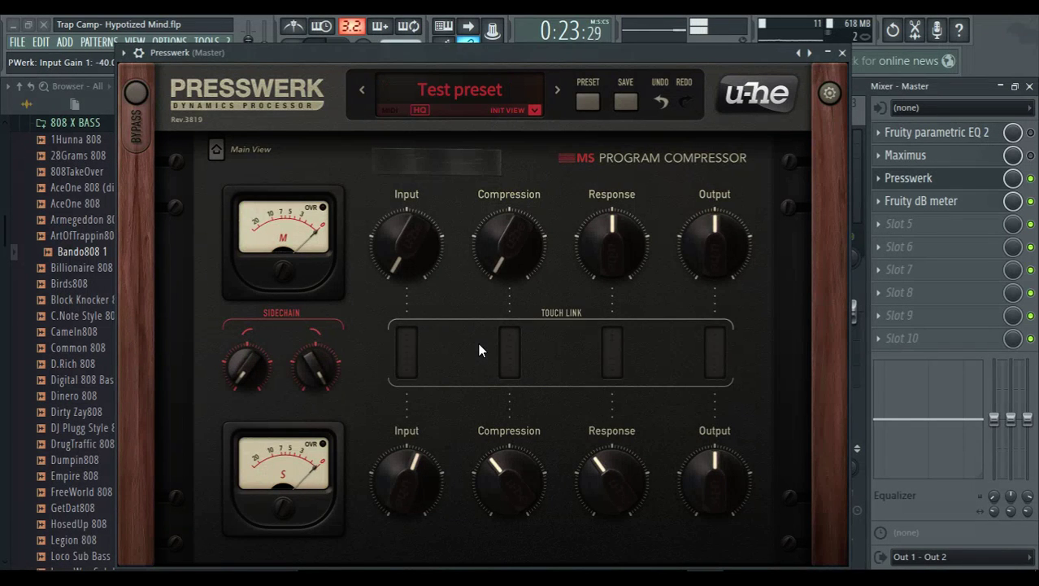
pyautogui.doubleClick(419, 256)
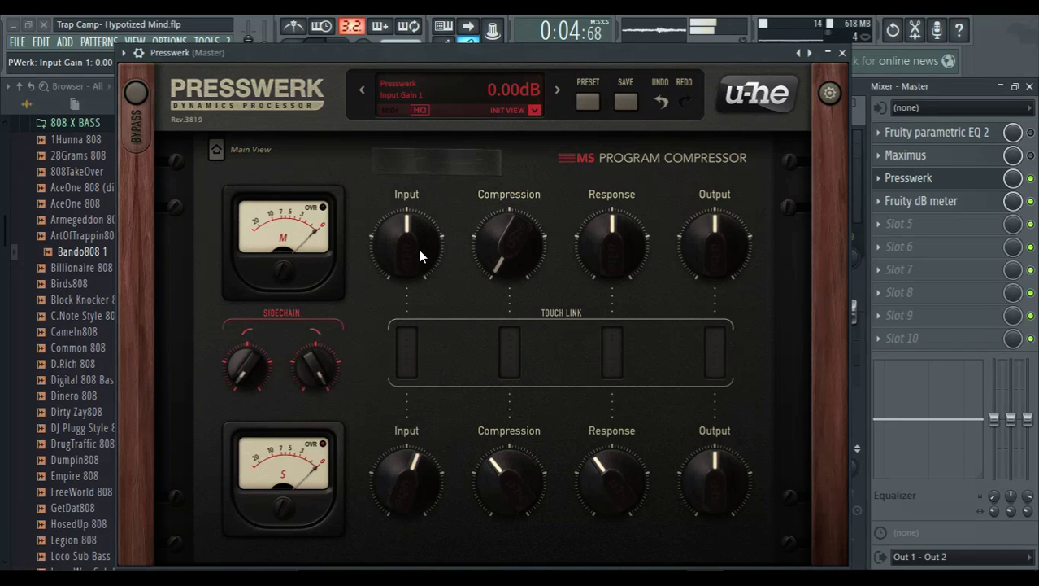
pyautogui.moveTo(420, 256); pyautogui.dragTo(410, 242)
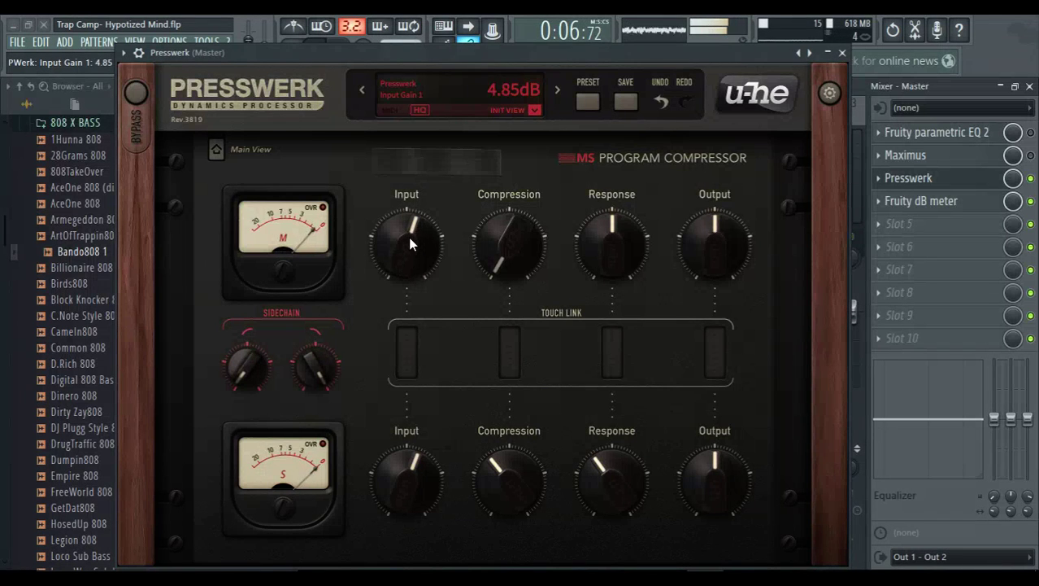
# Set the mid Compression to 20%, try the side Input fully down at -40 dB, and raise it to 11.2 dB
pyautogui.click(500, 242)
pyautogui.moveTo(456, 148); pyautogui.dragTo(476, 201)
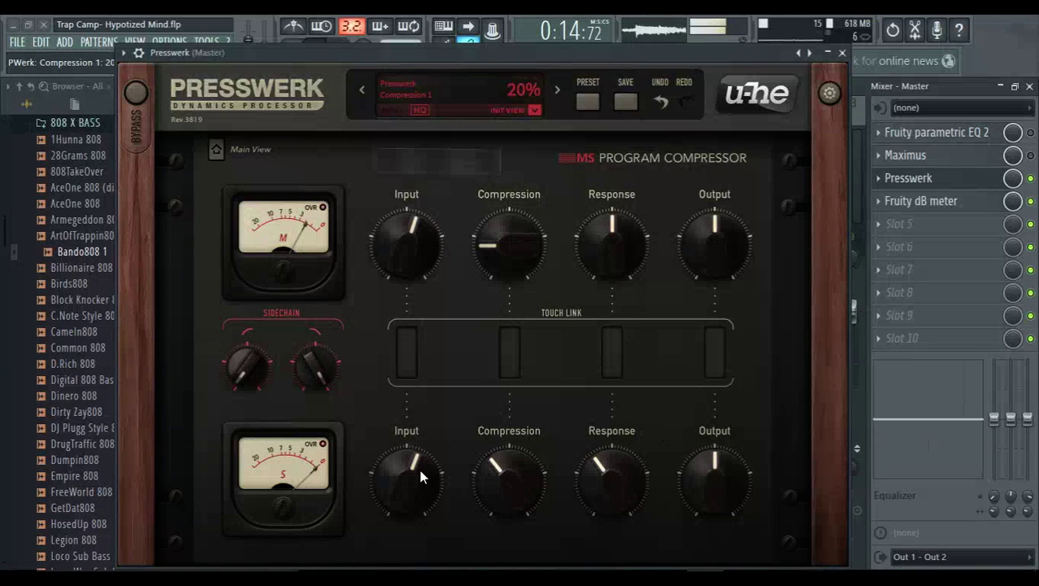
pyautogui.moveTo(411, 476); pyautogui.dragTo(412, 528)
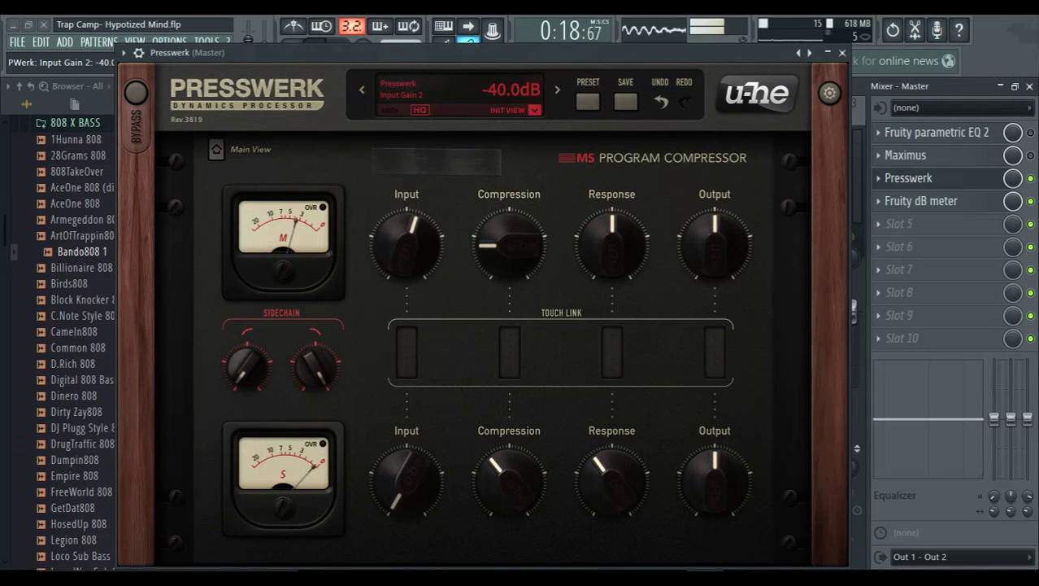
pyautogui.moveTo(705, 578)
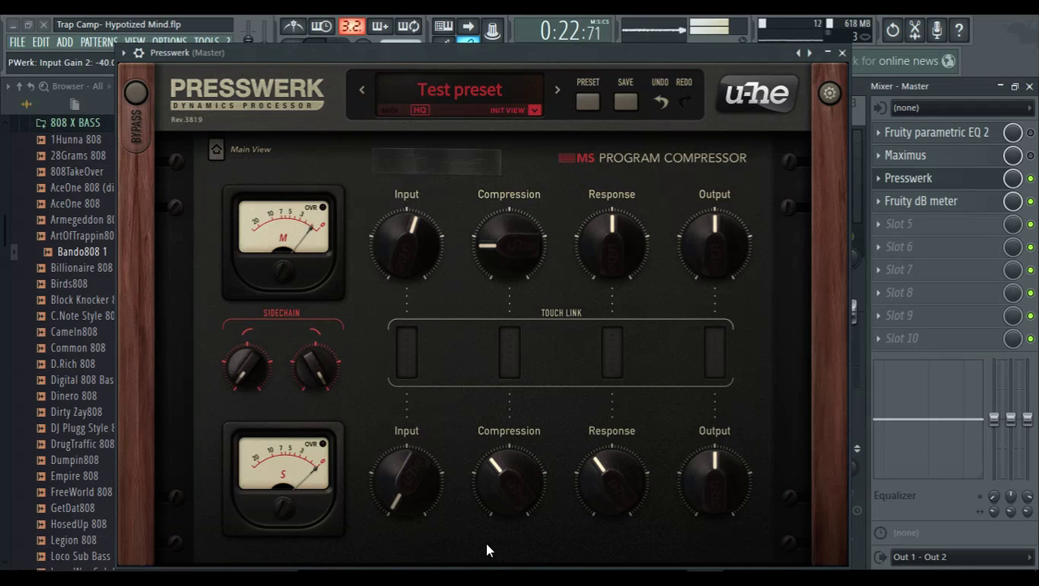
pyautogui.moveTo(416, 488); pyautogui.dragTo(380, 358)
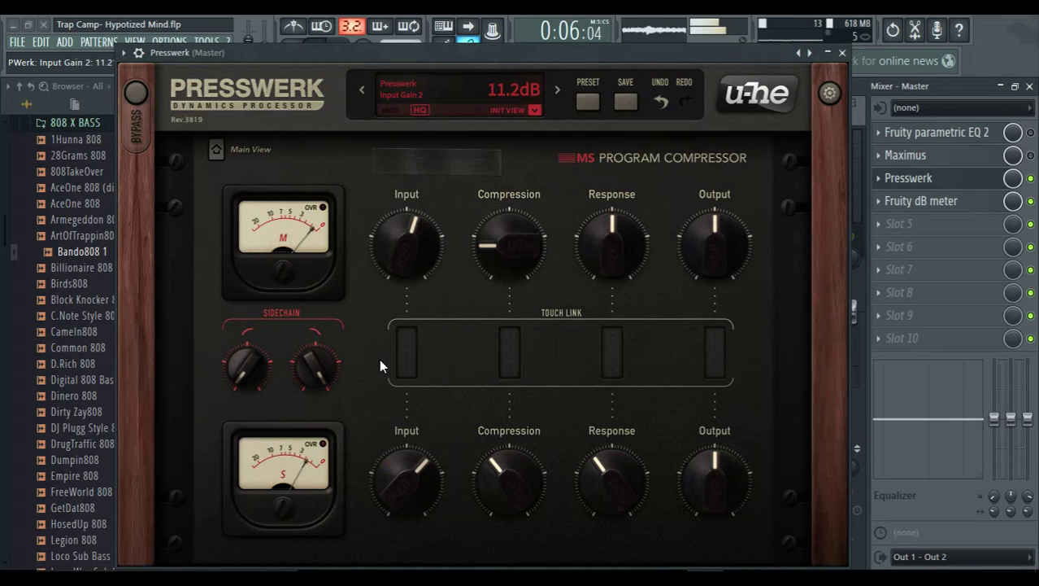
# Set the side Output to 2.27 dB and the mid Output to about 3.6 dB, stopping playback and closing the plugin window
pyautogui.moveTo(711, 491)
pyautogui.mouseDown()
pyautogui.moveTo(705, 473)
pyautogui.moveTo(707, 486)
pyautogui.mouseUp()
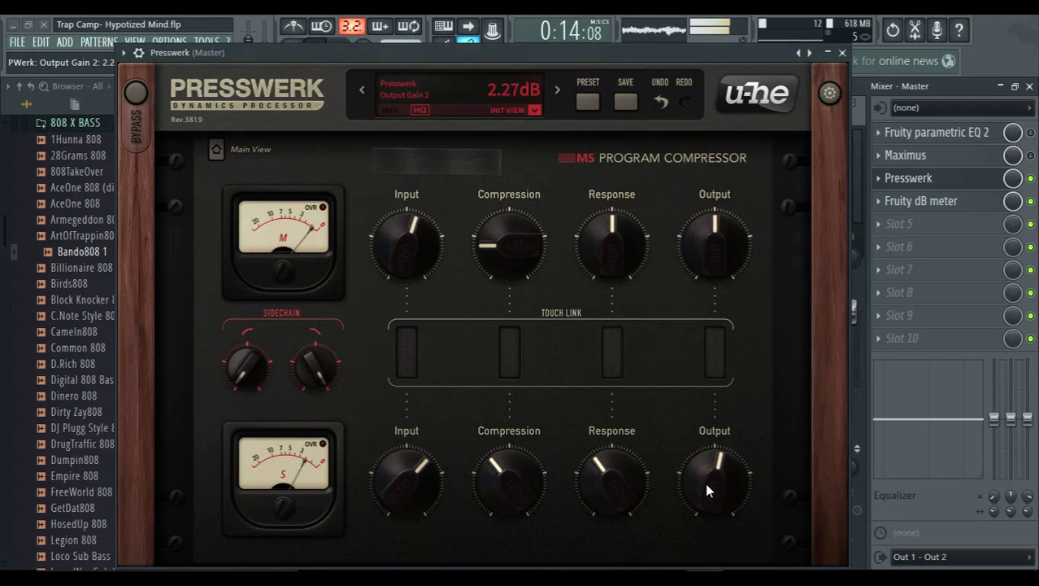
pyautogui.moveTo(716, 242); pyautogui.dragTo(710, 230)
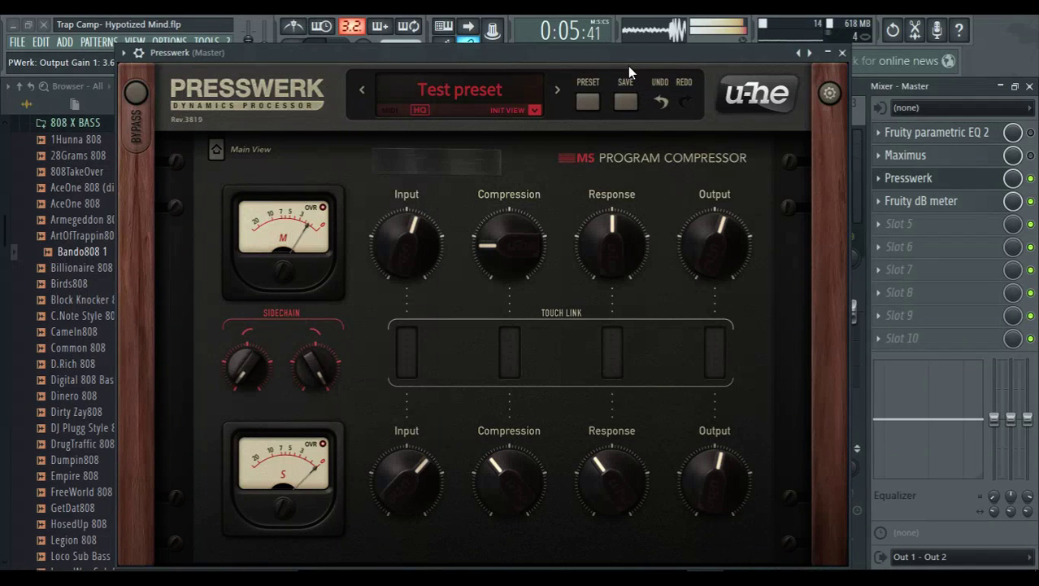
pyautogui.press('space')
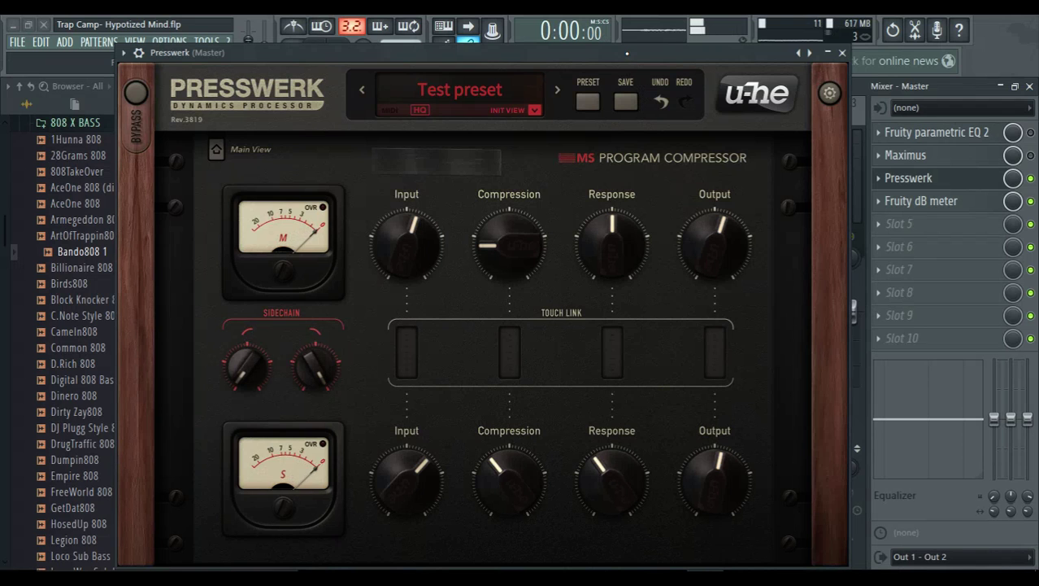
pyautogui.click(844, 55)
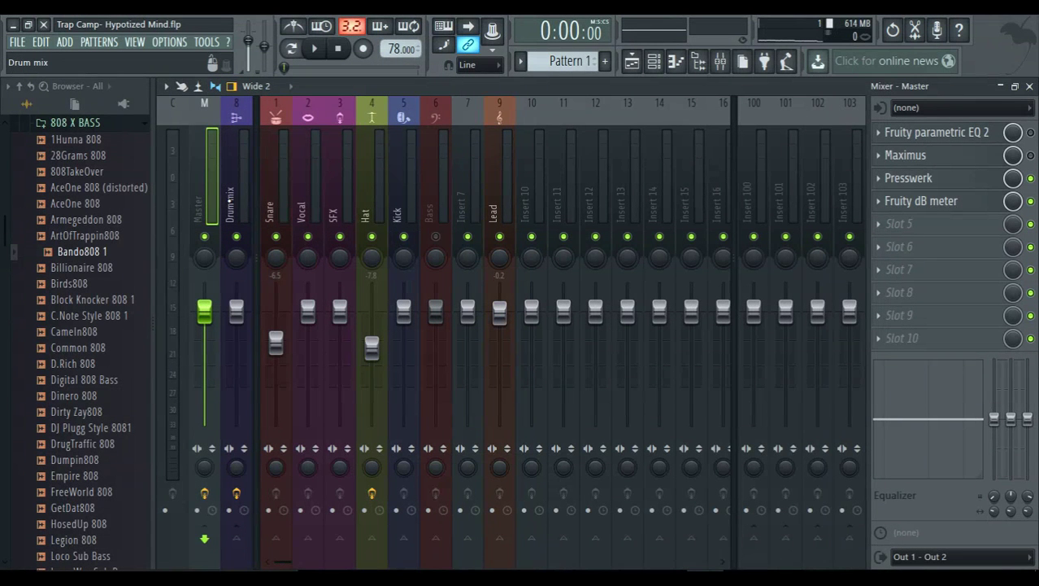
# Enable Presswerk on the Drum mix track and detach its plugin window
pyautogui.click(235, 187)
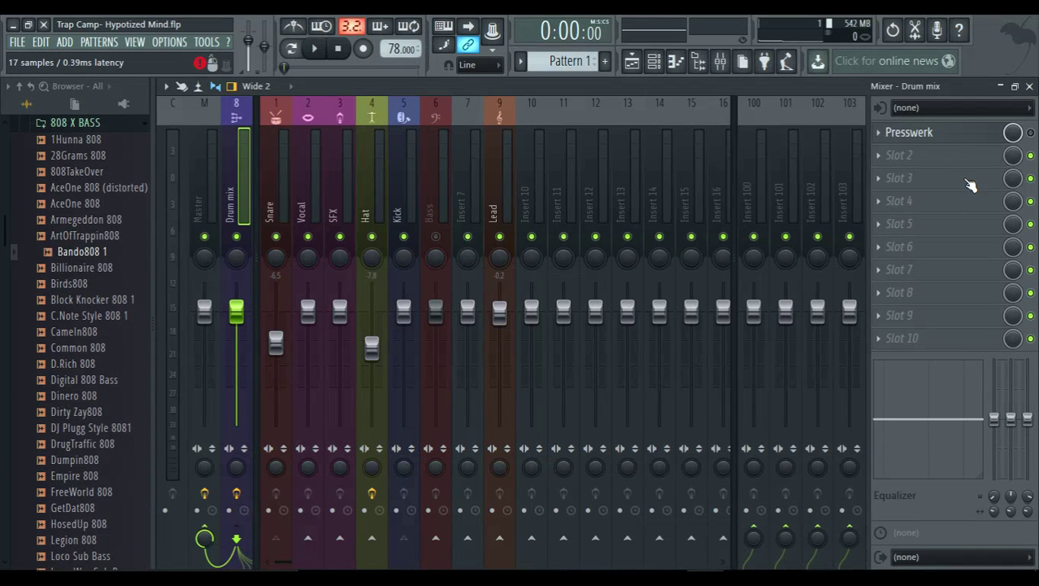
pyautogui.click(1027, 132)
pyautogui.click(1027, 133)
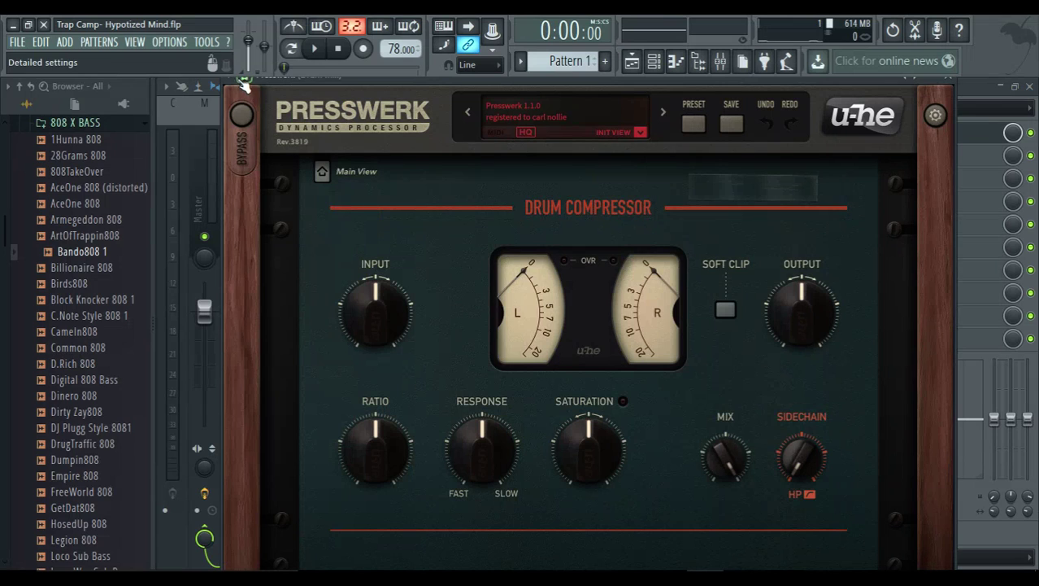
pyautogui.click(229, 80)
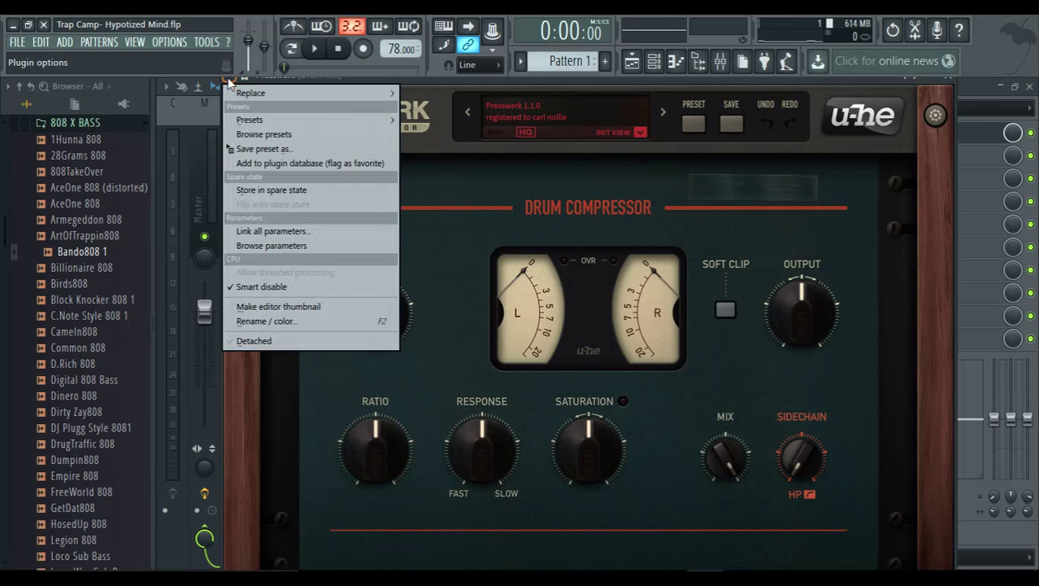
pyautogui.click(262, 342)
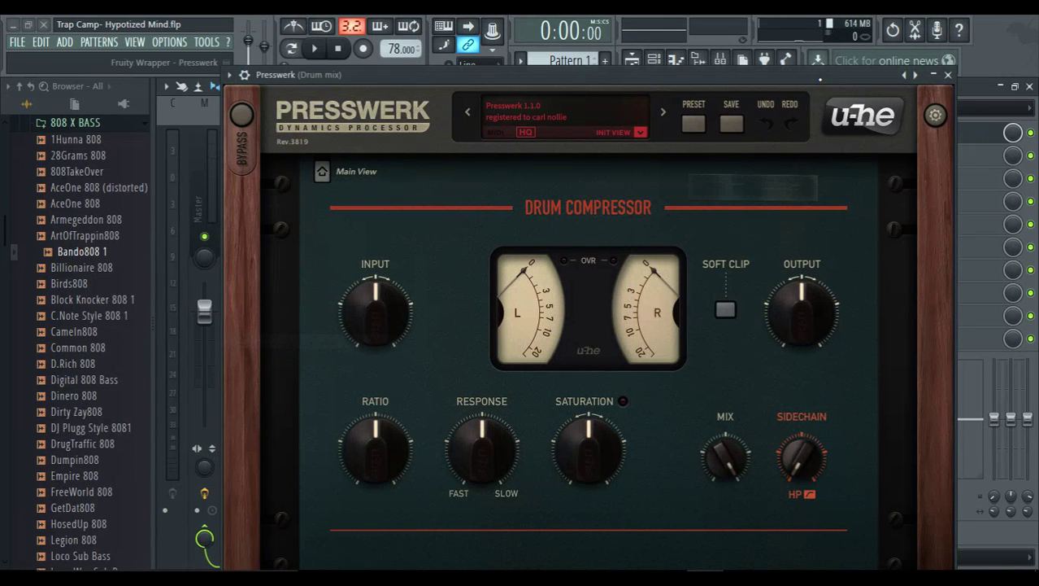
# Mute the Lead mixer track, moving the Presswerk window out of the way and back
pyautogui.moveTo(796, 63); pyautogui.dragTo(464, 345)
pyautogui.click(500, 236)
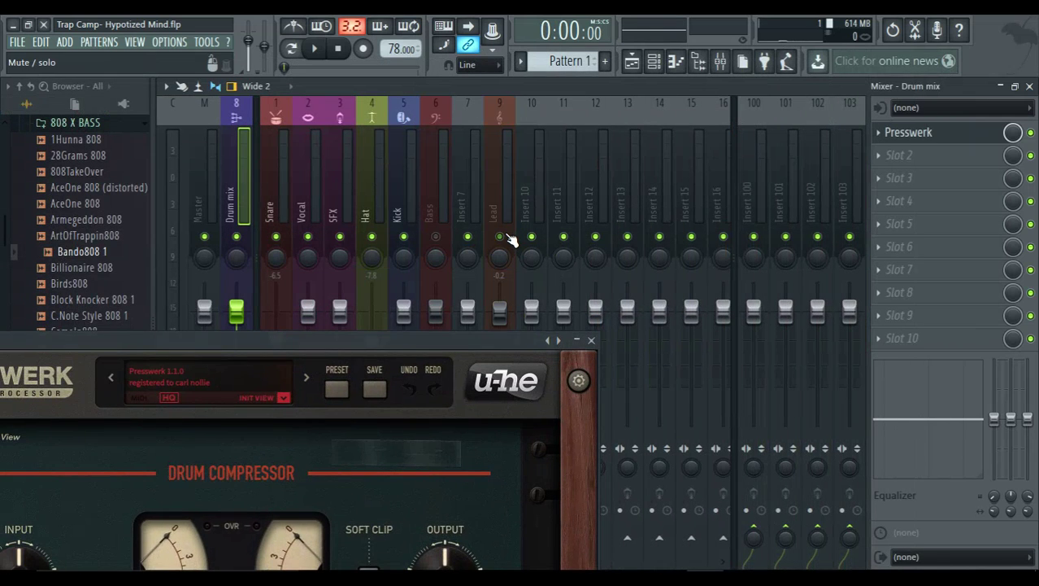
pyautogui.moveTo(404, 338); pyautogui.dragTo(599, 47)
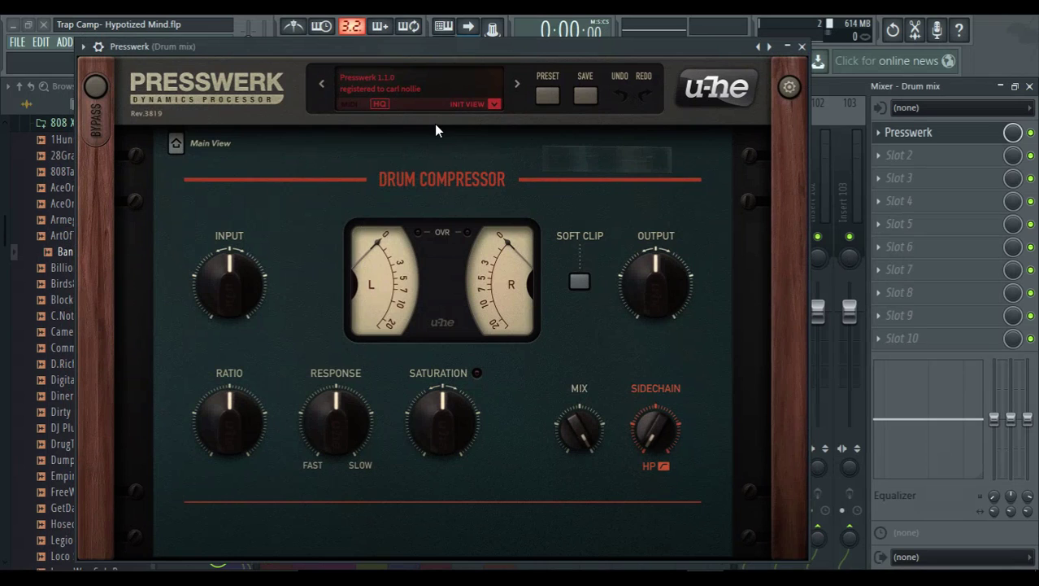
# Compare the drum mix with and without Presswerk by toggling its bypass during playback
pyautogui.click(98, 86)
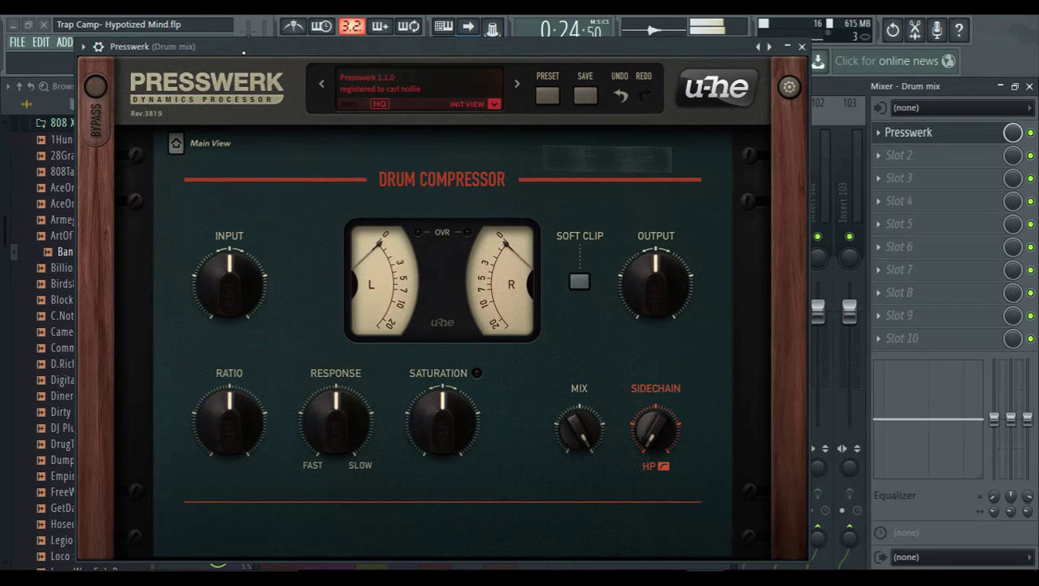
pyautogui.click(96, 88)
pyautogui.click(96, 91)
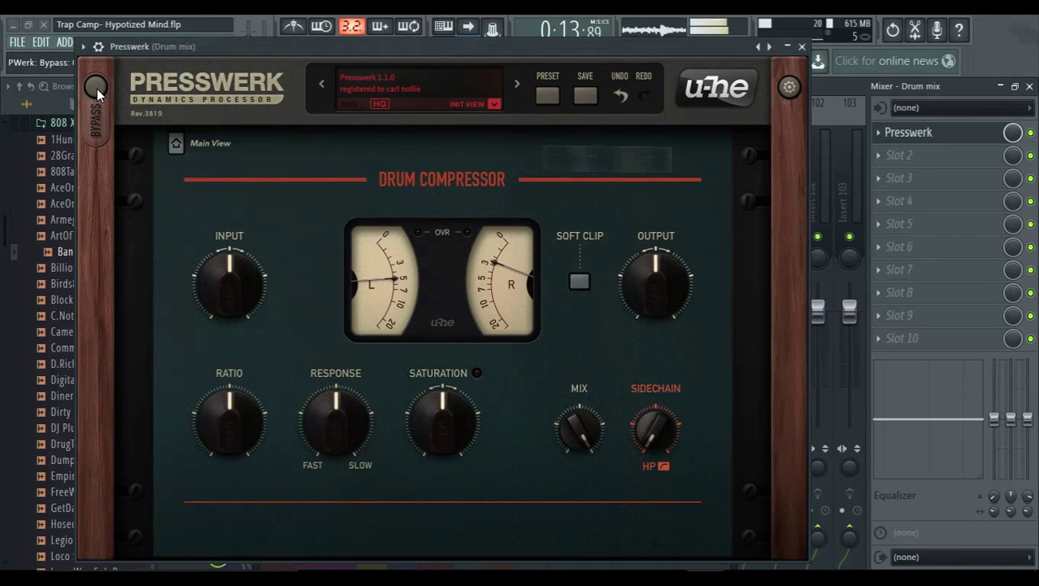
pyautogui.click(97, 94)
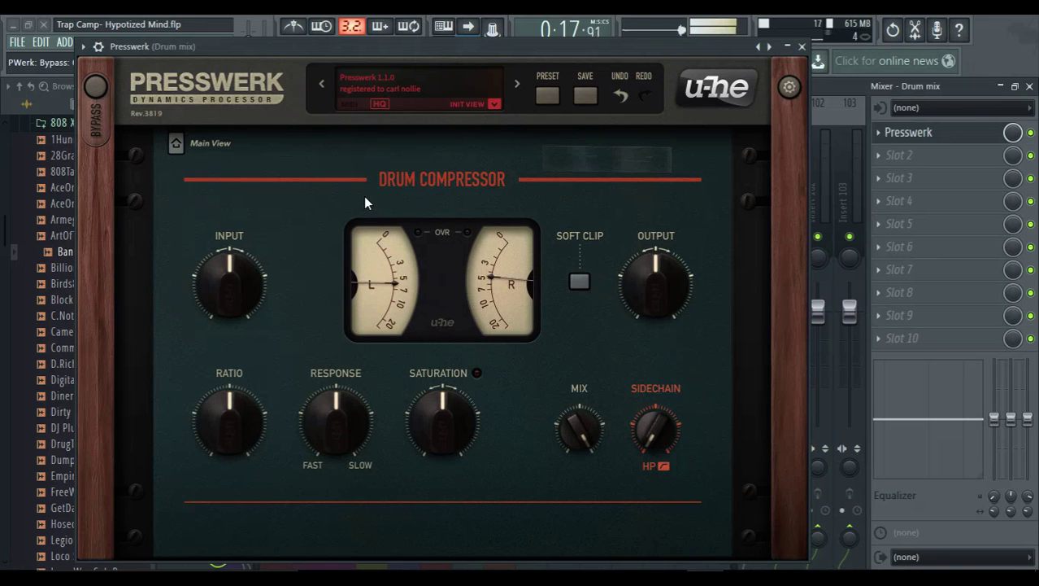
# Raise the drum compressor's Output, uncover the mixer, and lower the Snare fader to -9.1 dB
pyautogui.moveTo(649, 284); pyautogui.dragTo(650, 248)
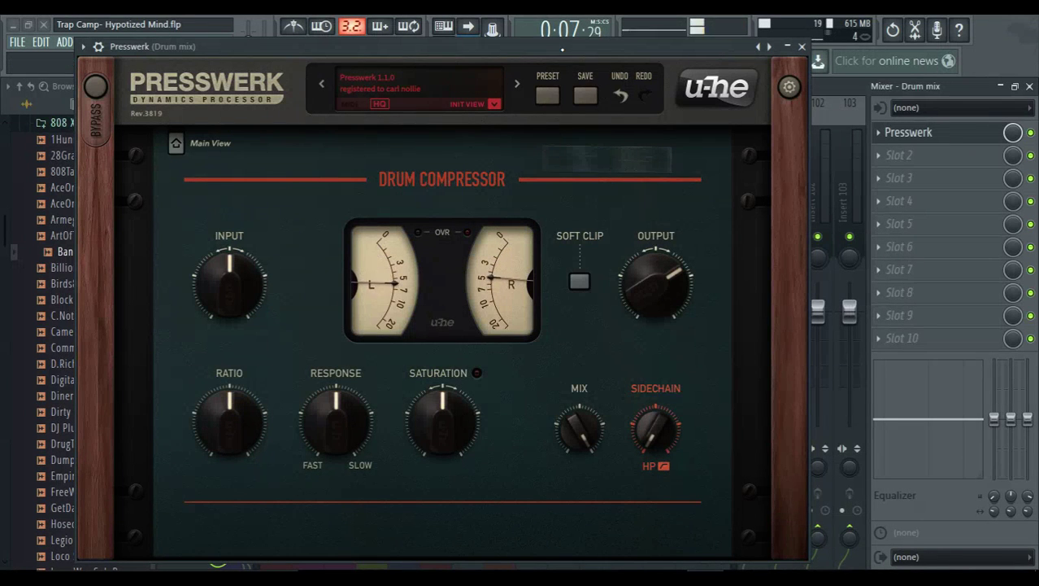
pyautogui.moveTo(562, 49); pyautogui.dragTo(805, 52)
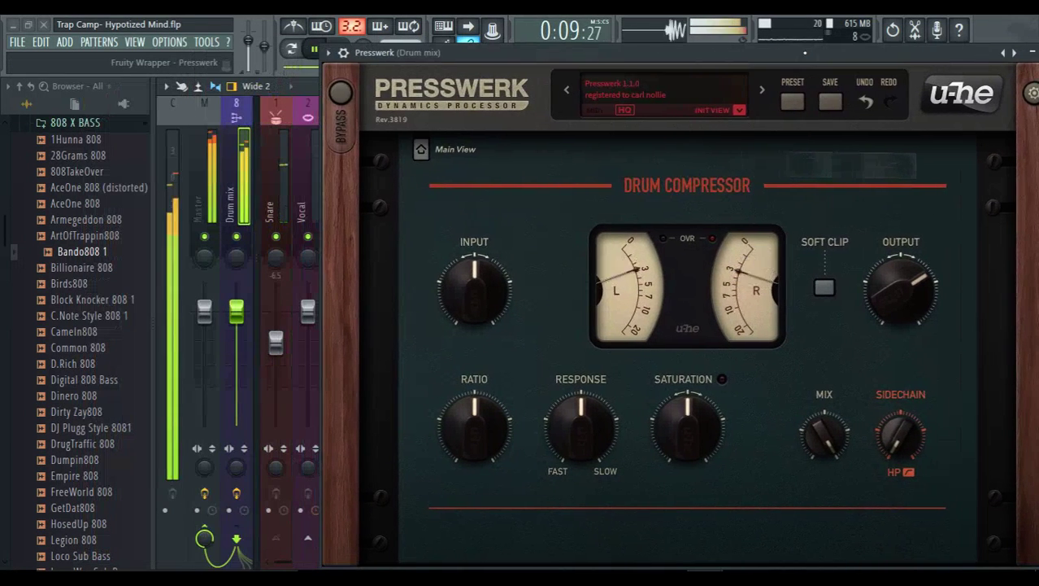
pyautogui.moveTo(280, 358); pyautogui.dragTo(281, 372)
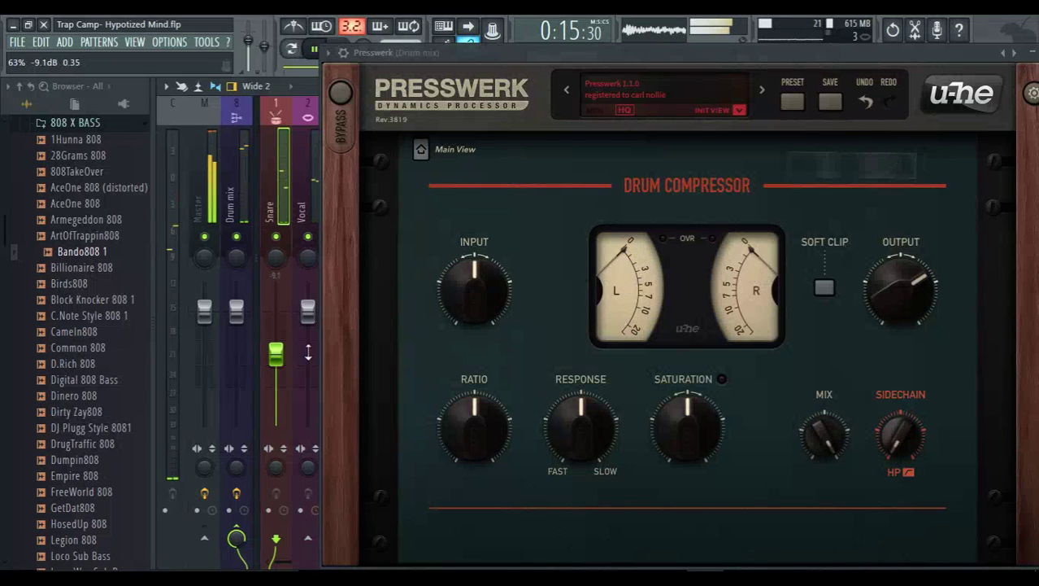
# Raise the drum compressor's Output to 13.4 dB and slightly further, and restart playback
pyautogui.click(886, 281)
pyautogui.moveTo(884, 278); pyautogui.dragTo(879, 272)
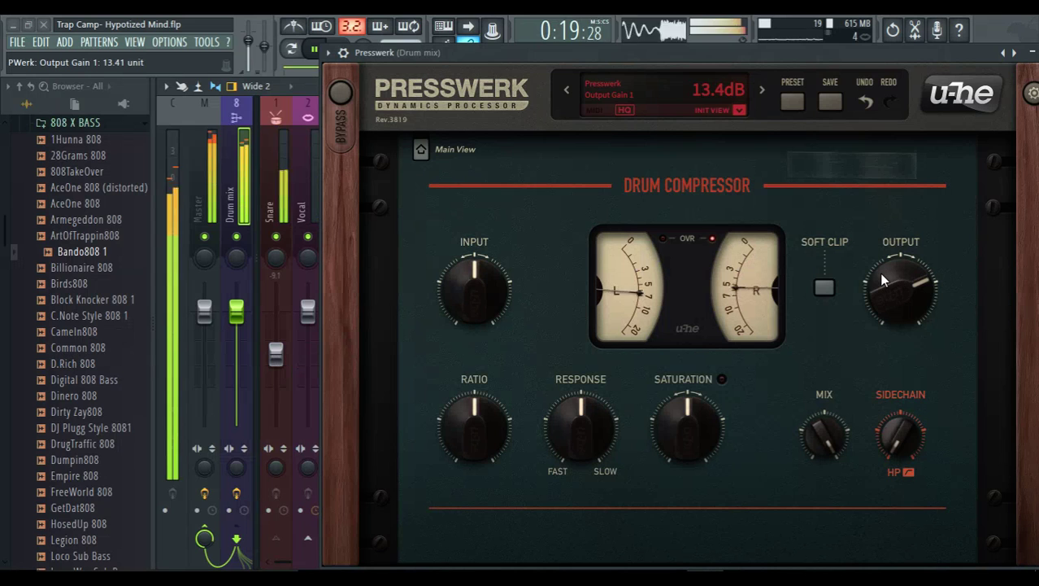
pyautogui.moveTo(879, 271); pyautogui.dragTo(880, 268)
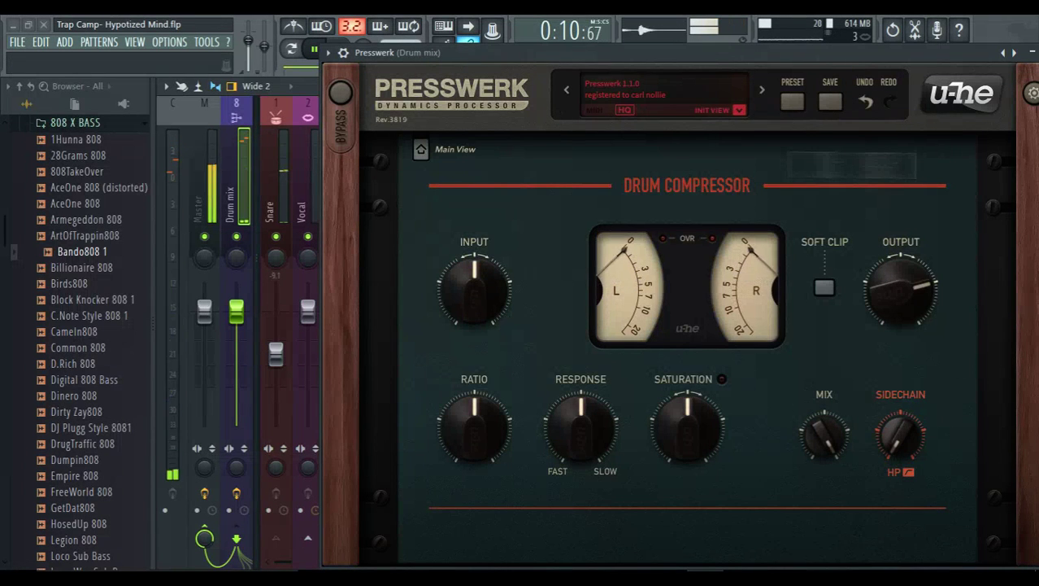
pyautogui.click(342, 50)
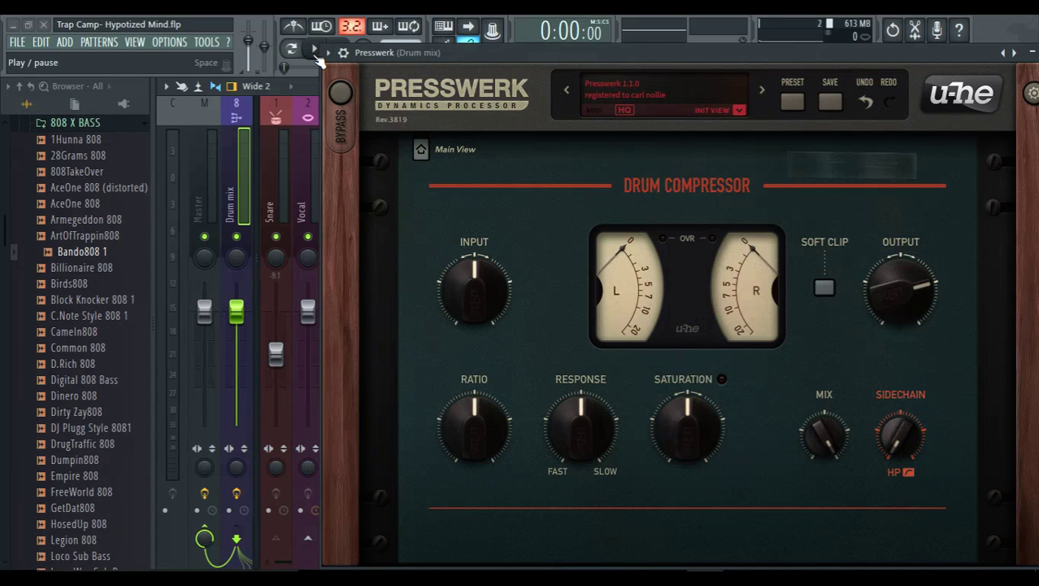
pyautogui.click(317, 51)
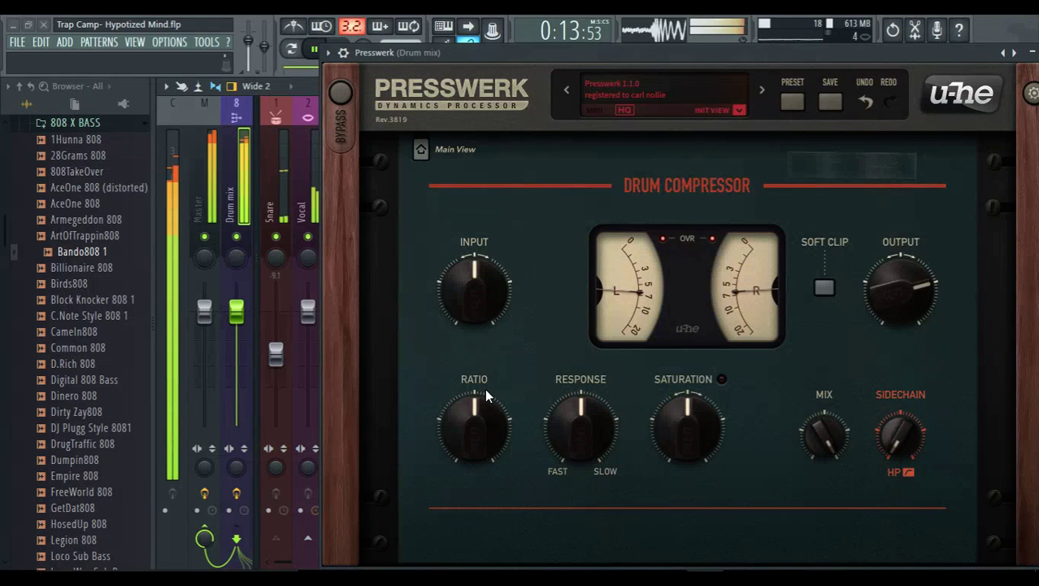
# Try another Input gain on the drum compressor, reset it to 0.00 dB, and set Saturation to 23.9 dB
pyautogui.moveTo(478, 276)
pyautogui.mouseDown()
pyautogui.moveTo(462, 229)
pyautogui.moveTo(499, 326)
pyautogui.moveTo(481, 285)
pyautogui.mouseUp()
pyautogui.doubleClick(482, 284)
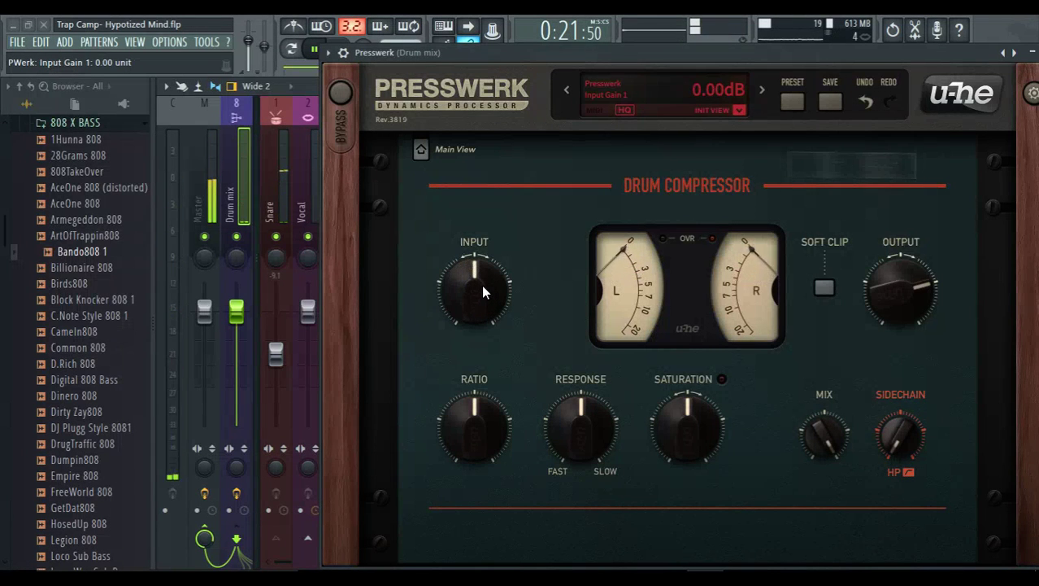
pyautogui.moveTo(698, 432); pyautogui.dragTo(660, 381)
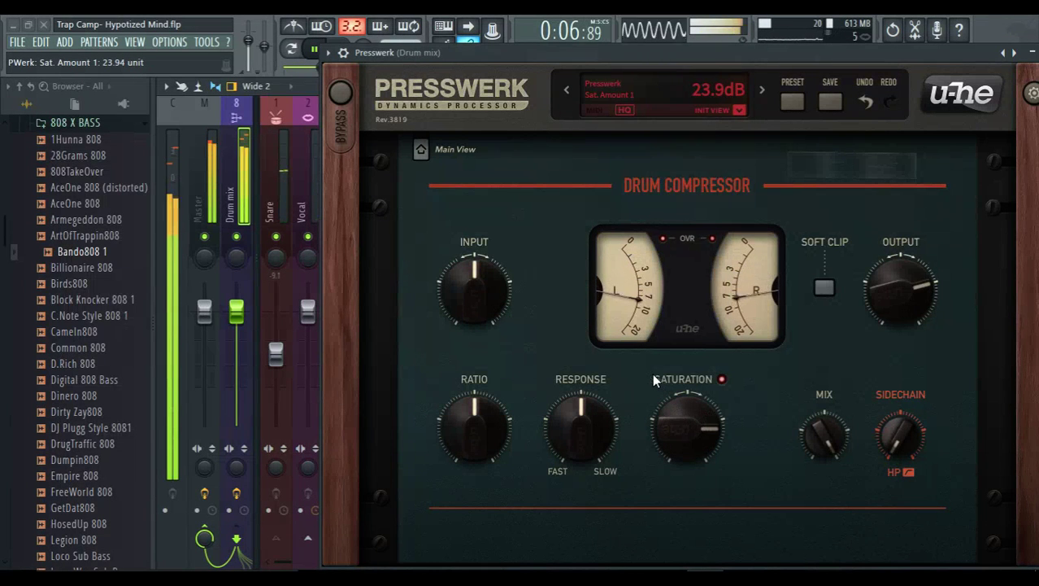
# Toggle the bypass to compare the saturated drum compression against the unprocessed drums
pyautogui.click(345, 96)
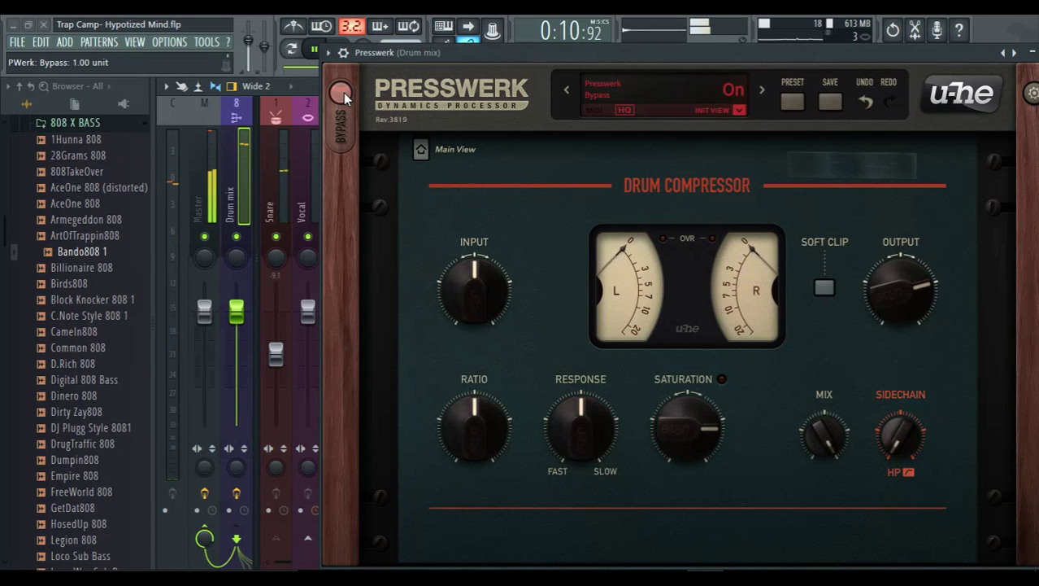
pyautogui.click(345, 96)
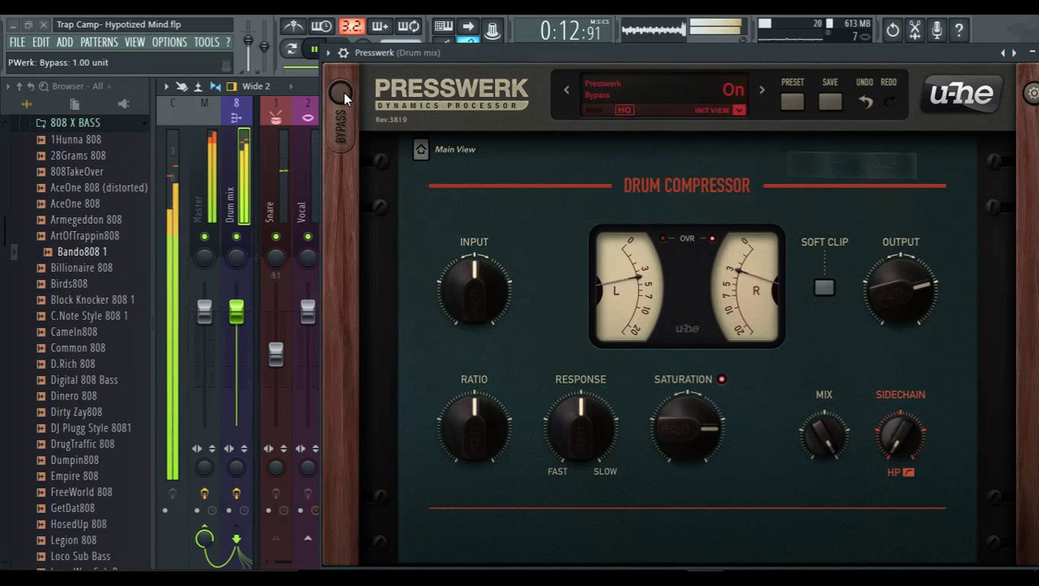
pyautogui.click(345, 96)
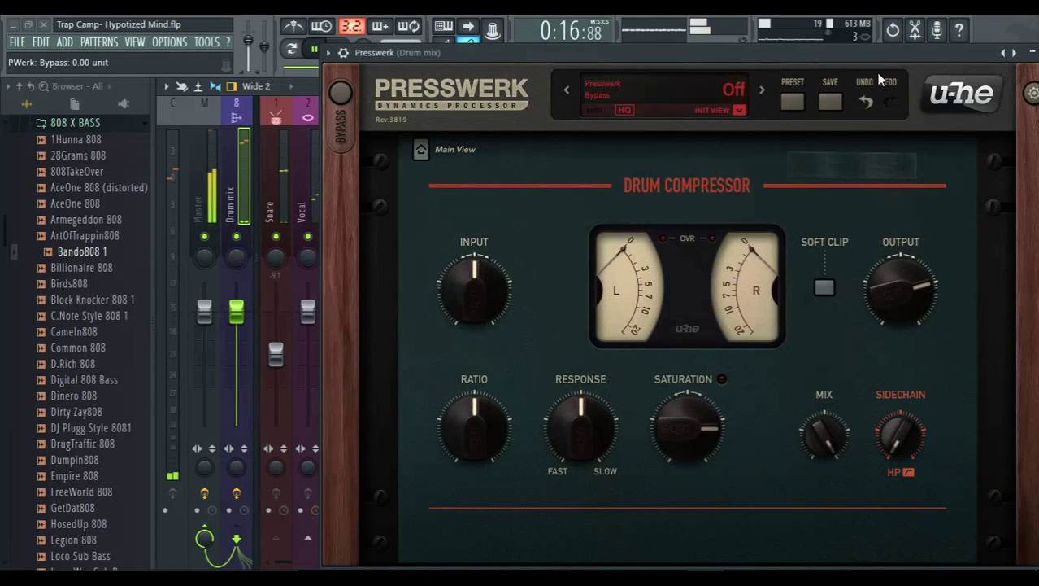
# Close the drum mix's Presswerk window and unmute the Lead mixer track
pyautogui.moveTo(864, 55); pyautogui.dragTo(825, 55)
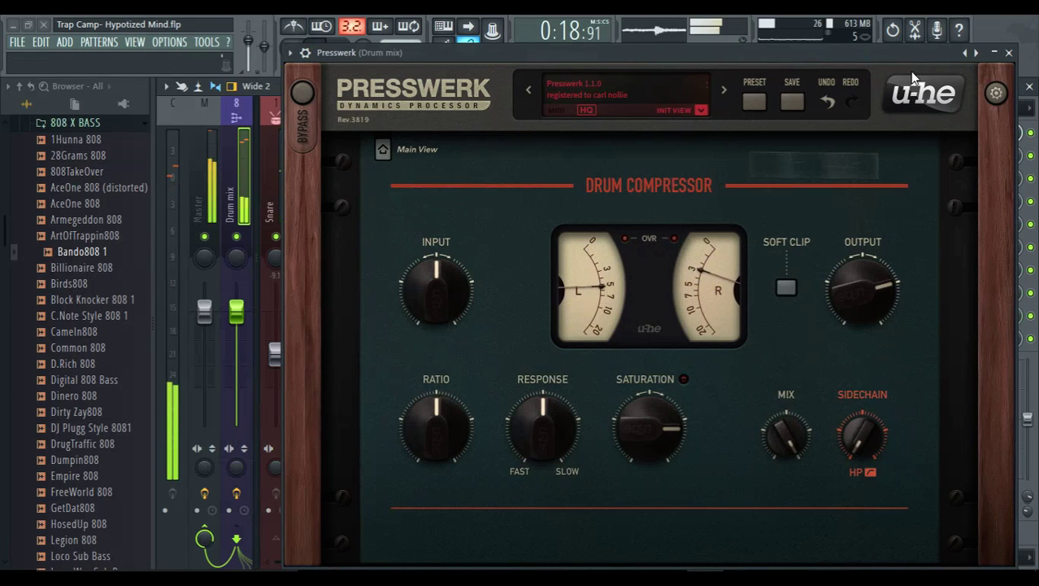
pyautogui.click(1010, 54)
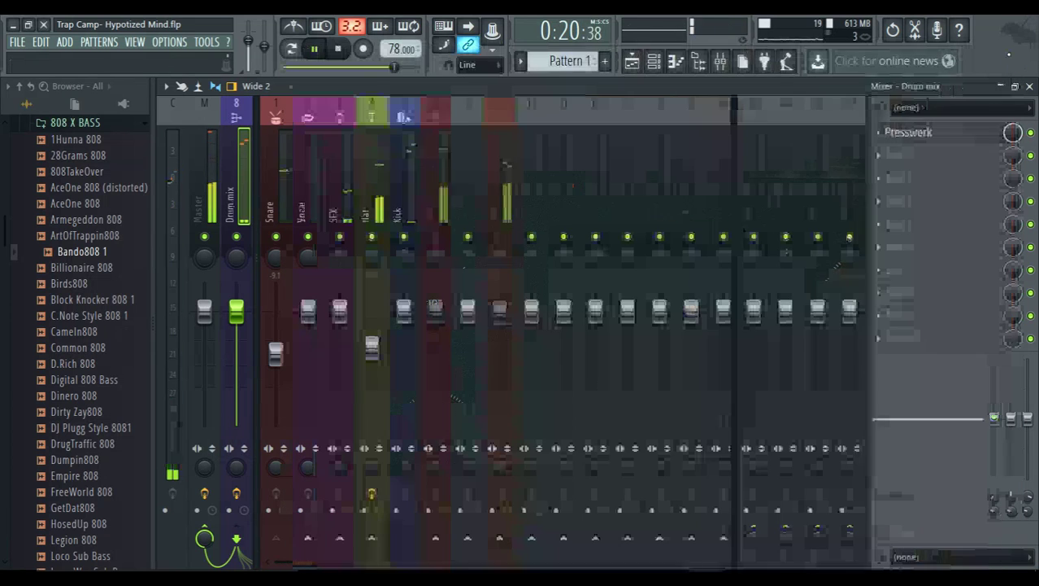
pyautogui.click(501, 238)
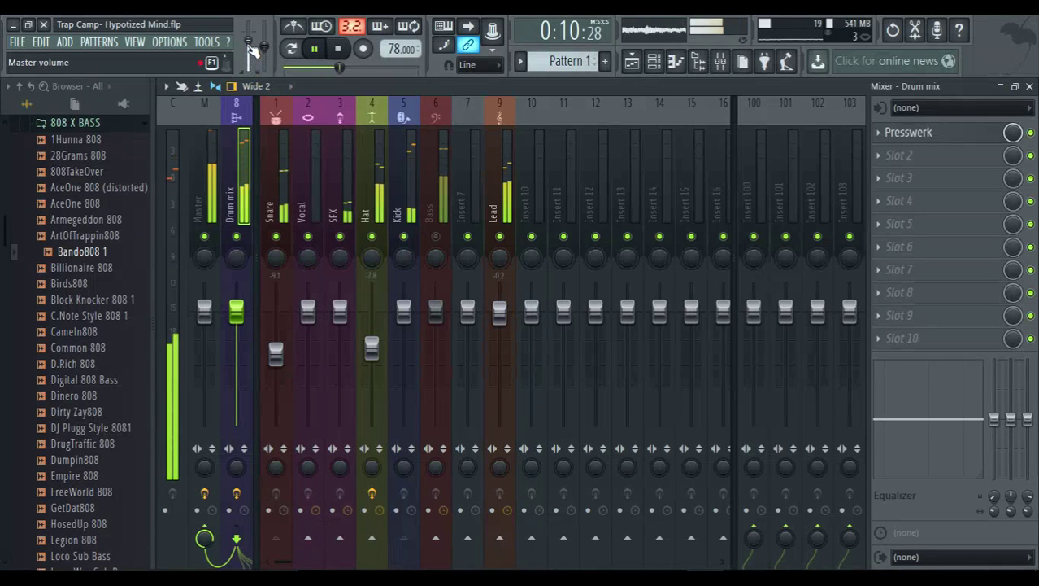
# Lower the master volume to -6.1 dB, stop playback, and reopen Presswerk from the Drum mix track
pyautogui.moveTo(248, 40); pyautogui.dragTo(248, 42)
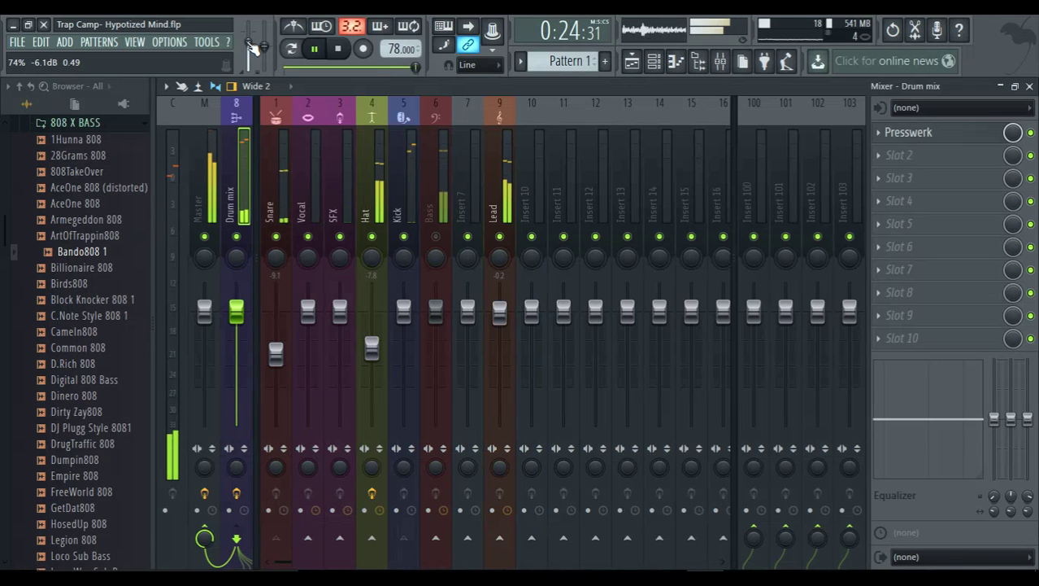
pyautogui.press('space')
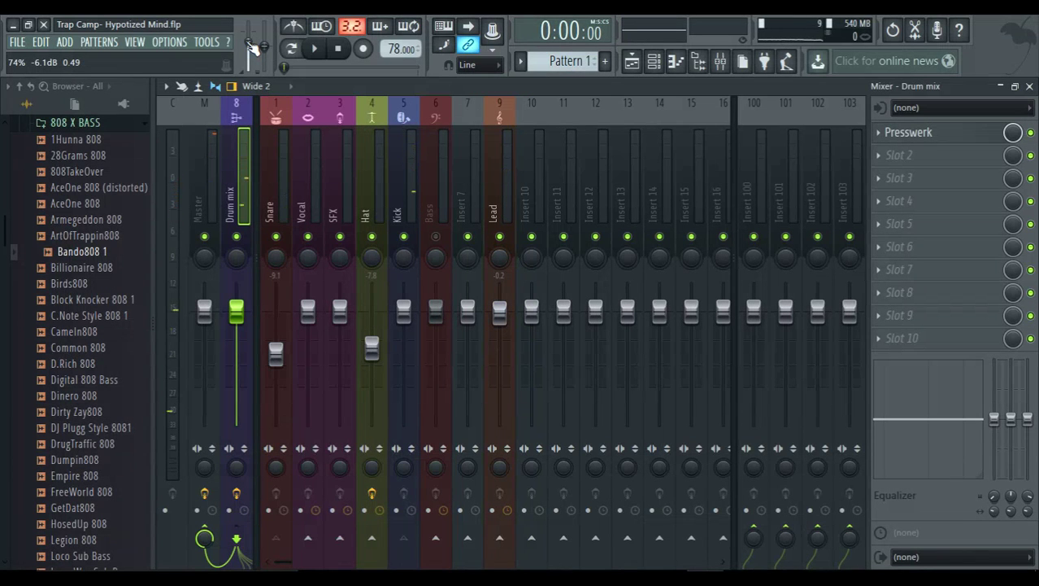
pyautogui.click(911, 135)
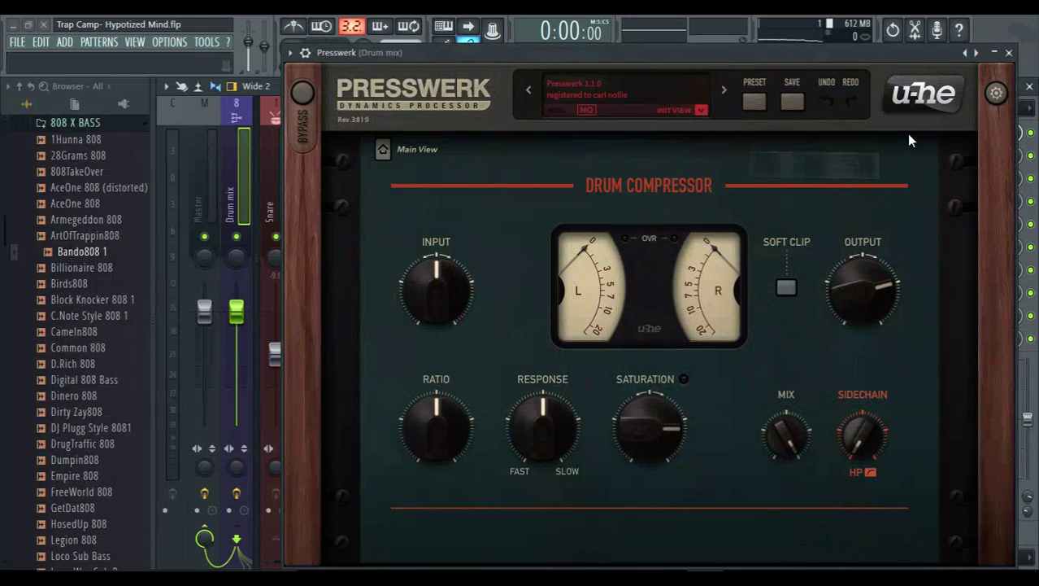